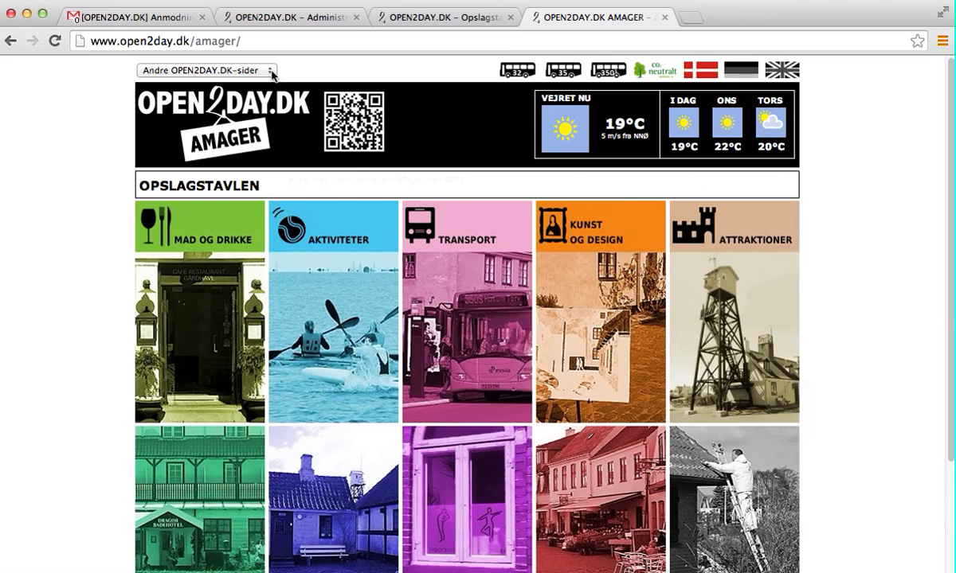
Open the 'Andre OPEN2DAY.DK-sider' list of other sites on the Amager page
click(272, 75)
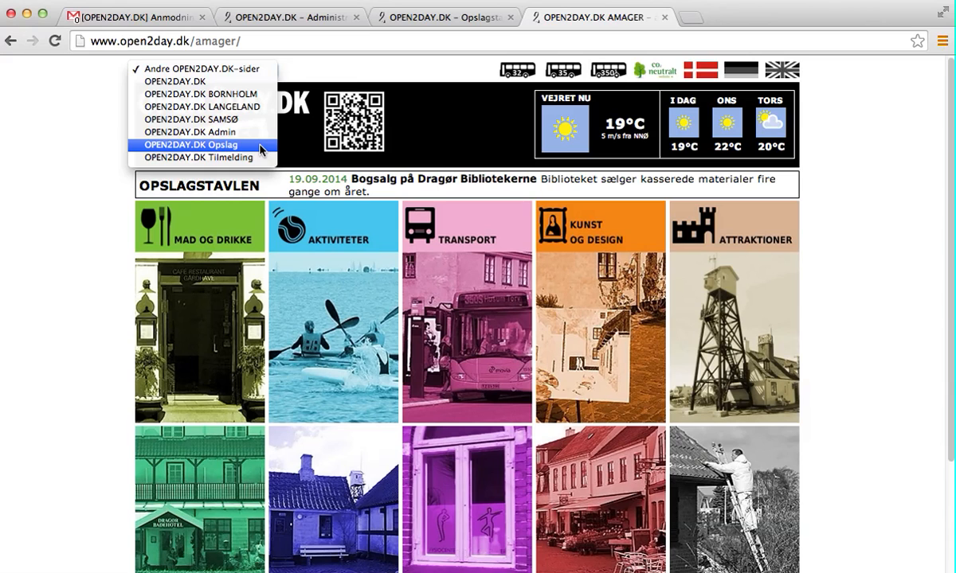
Close the site list and switch to the OPEN2DAY.DK – Administration login tab
click(303, 22)
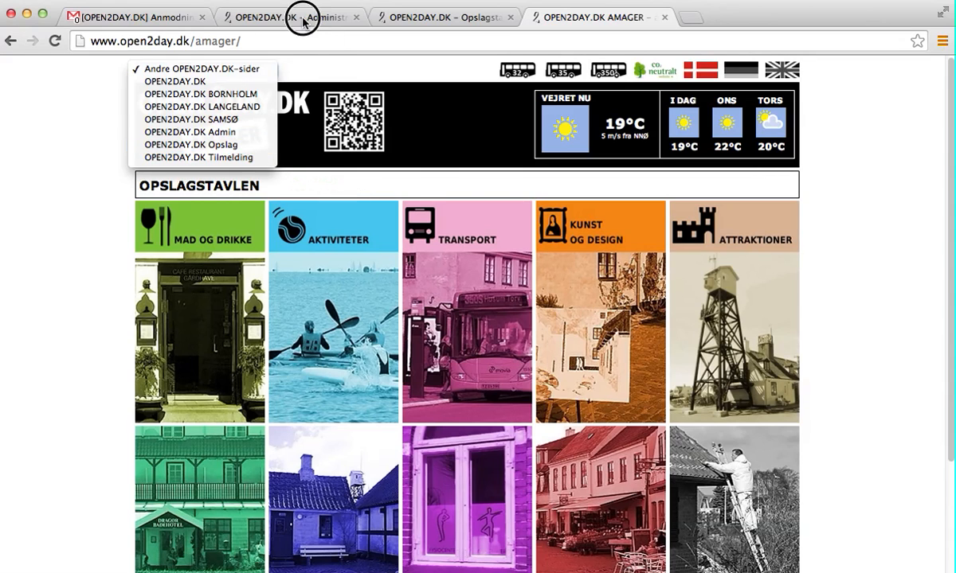
click(302, 20)
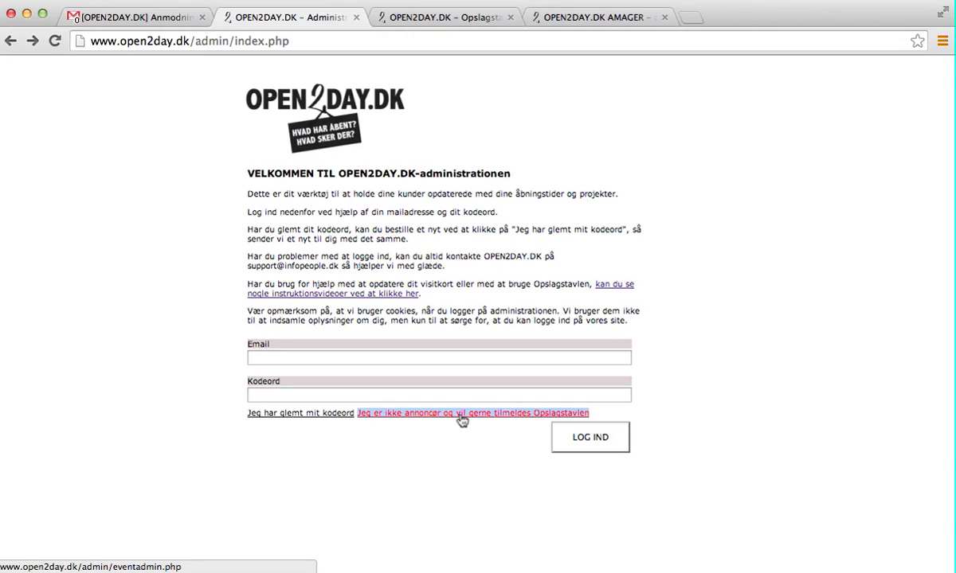
On the Opslagstavle sign-up form, choose Amager and fill in the user's name and e-mail address
click(458, 19)
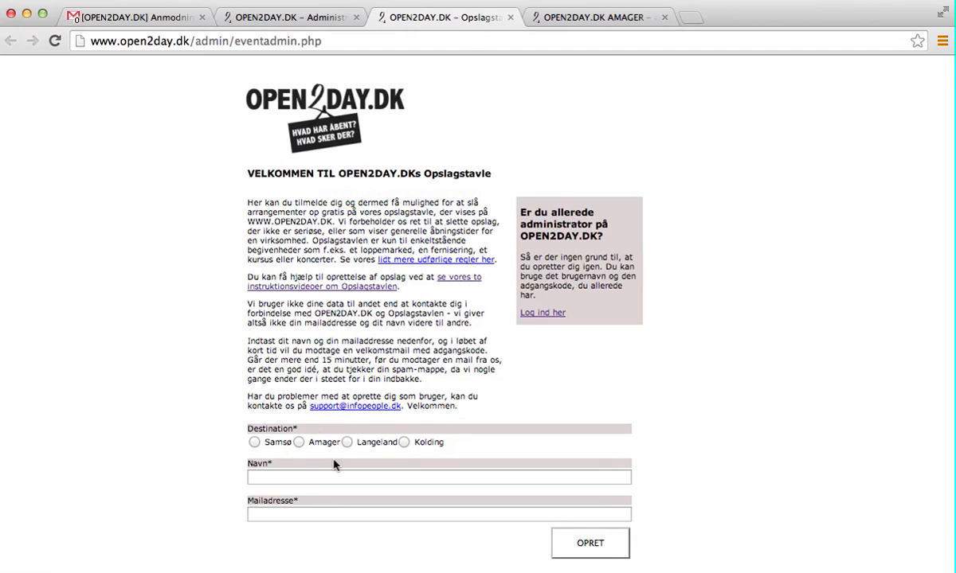
click(300, 444)
click(296, 477)
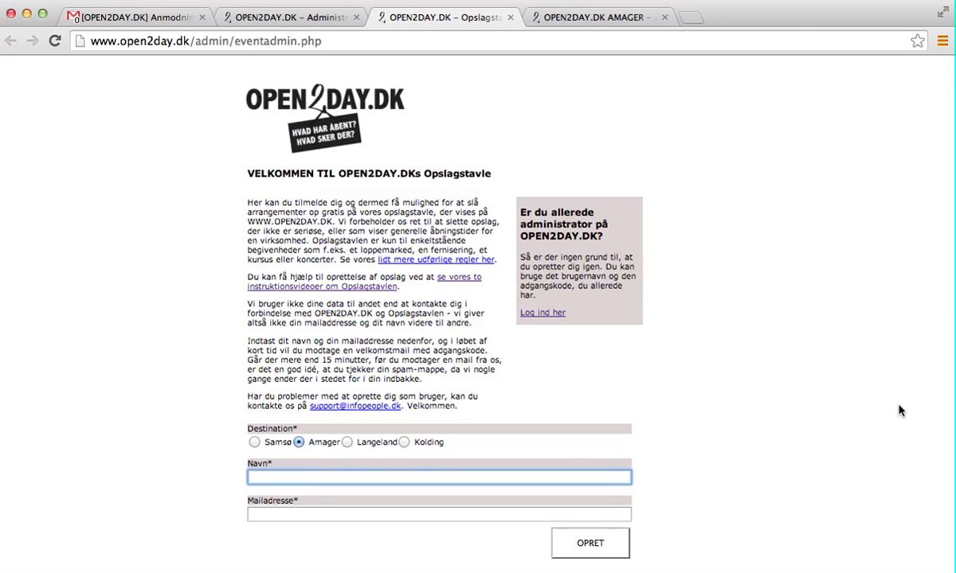
key(Tab)
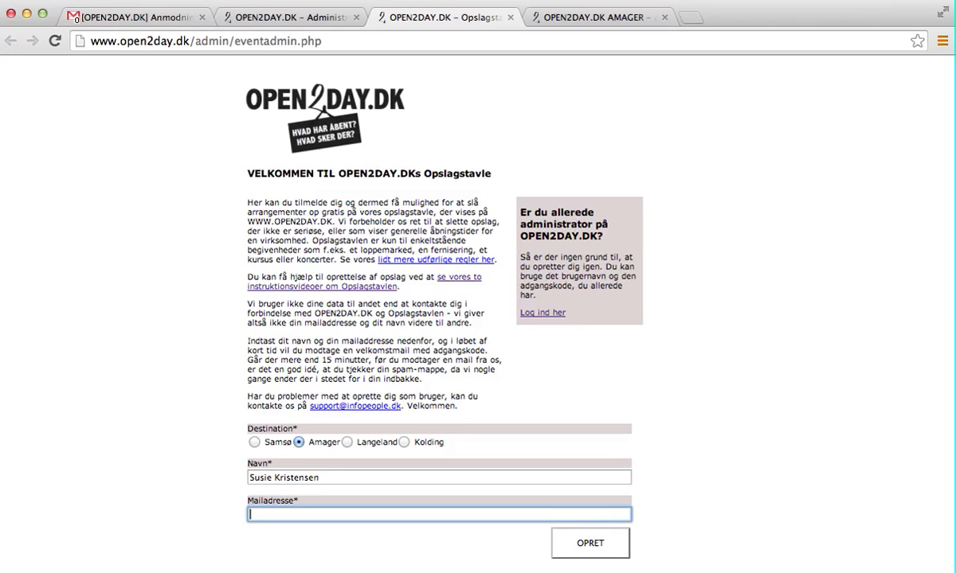
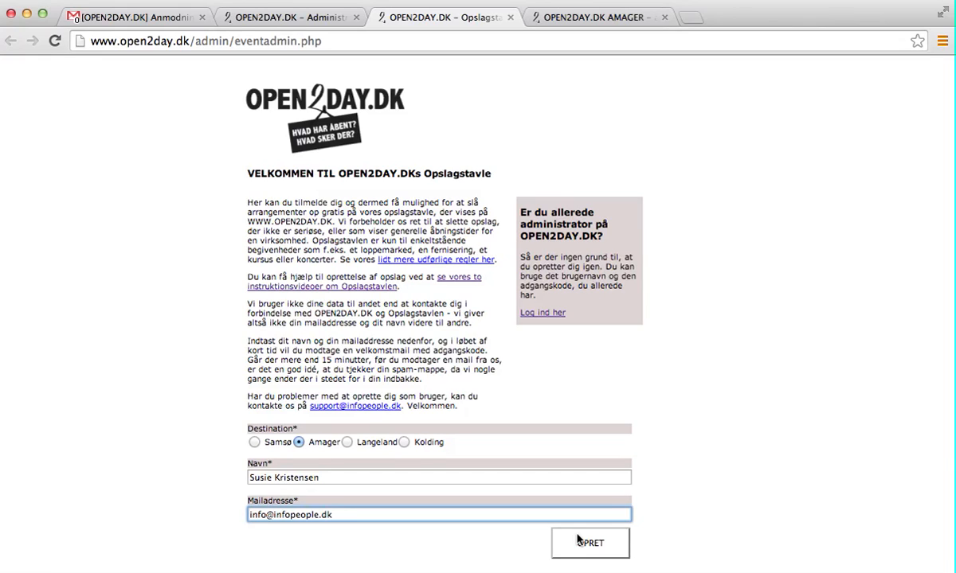
Log into the administration with the autofilled login e-mail and the account password
click(307, 17)
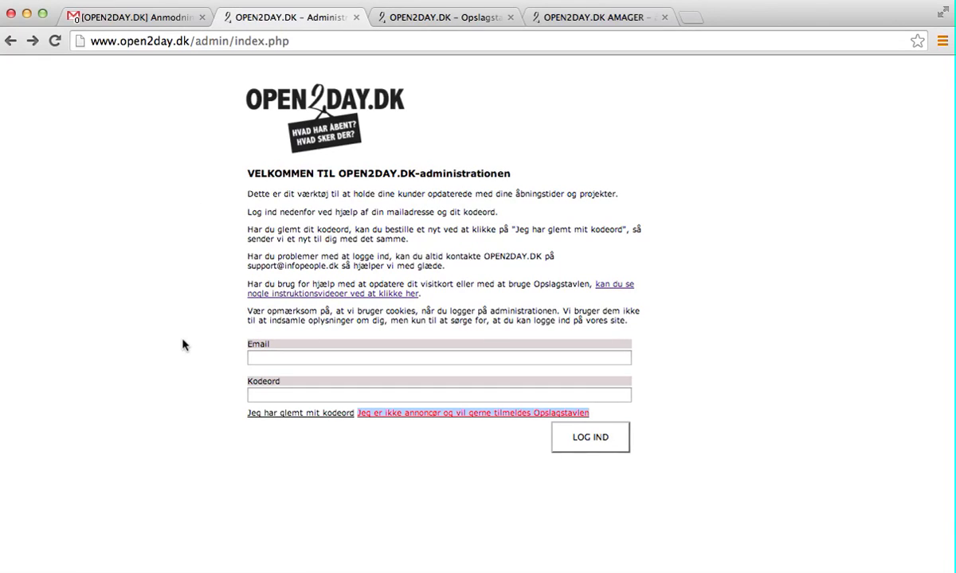
click(289, 358)
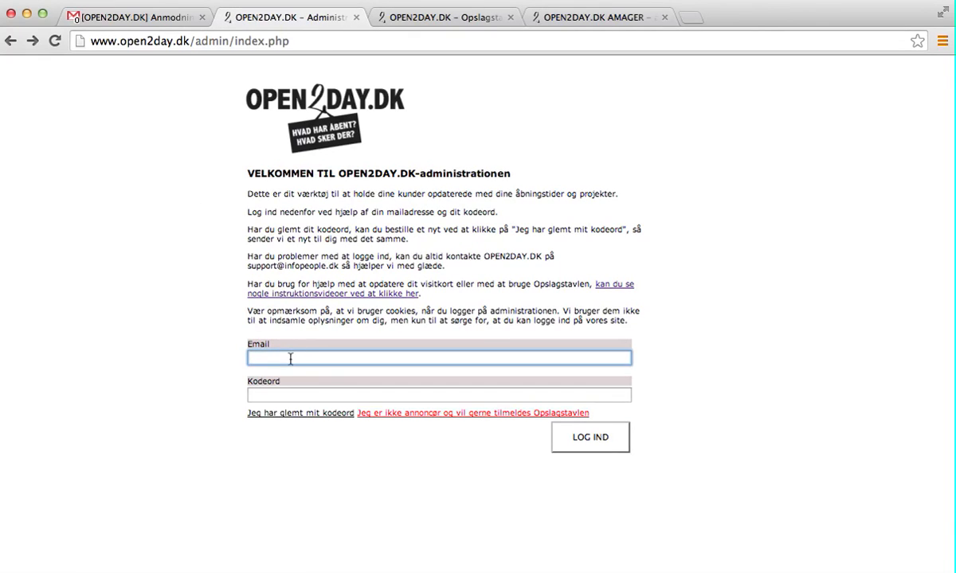
text(info)
key(Down)
key(Return)
key(Tab)
text(••••••)
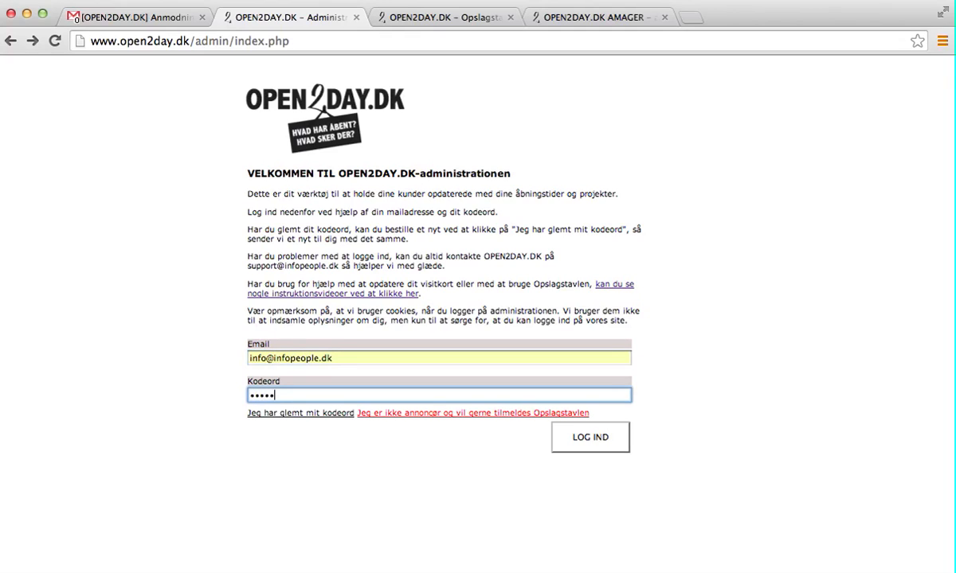
click(590, 438)
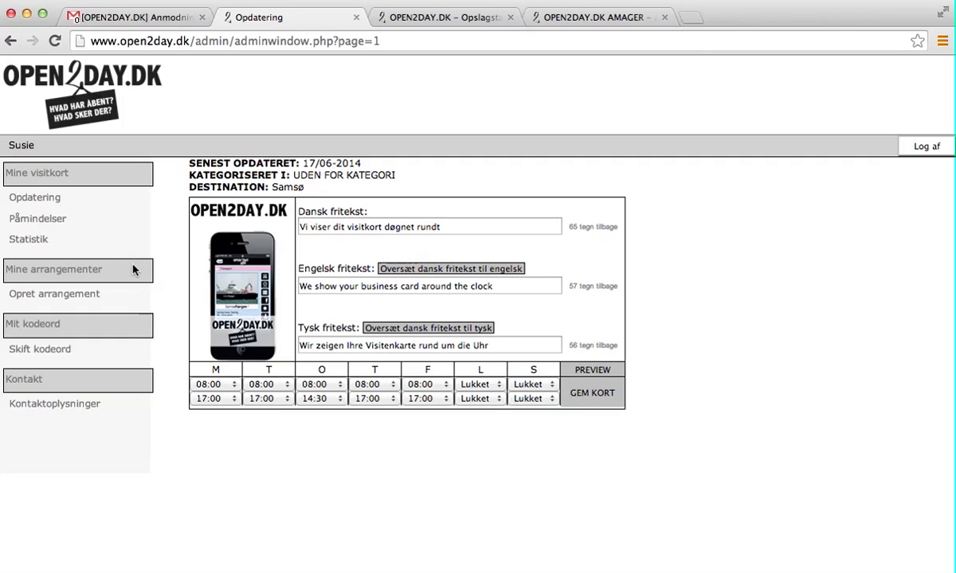
Start a new event titled 'Testarrangement', correcting the misspelled title
click(64, 301)
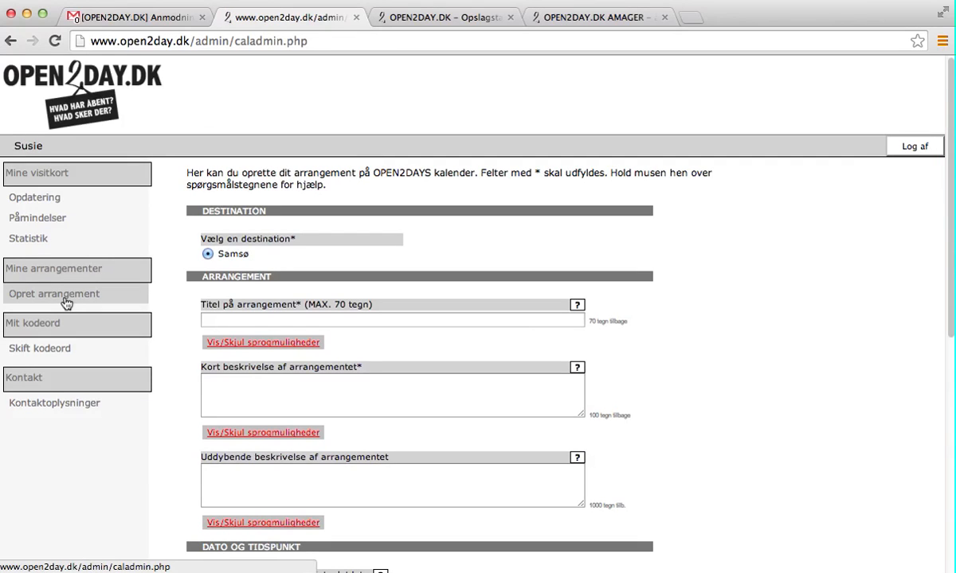
click(240, 318)
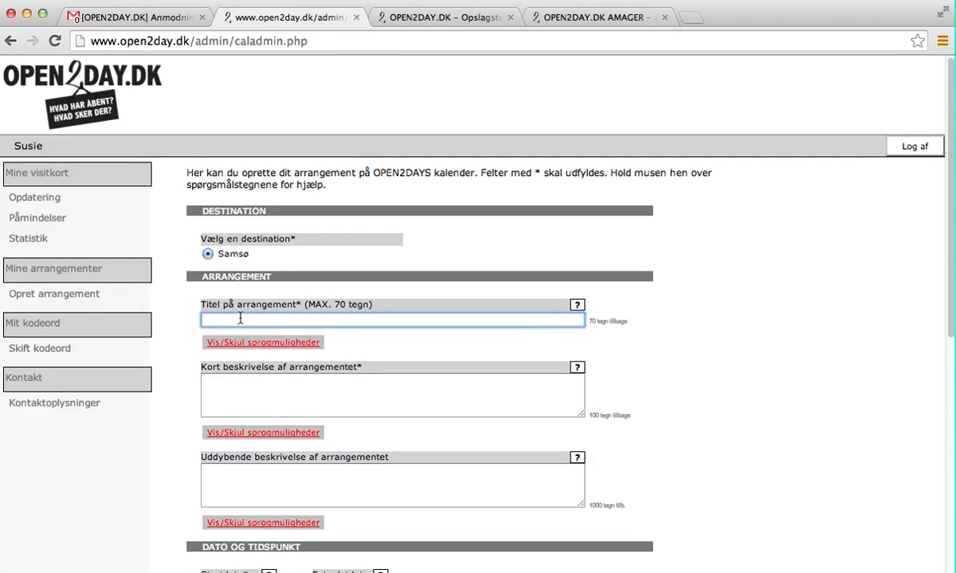
text(Testarrangement)
Translate the title into English and German as 'Test Event'
click(302, 343)
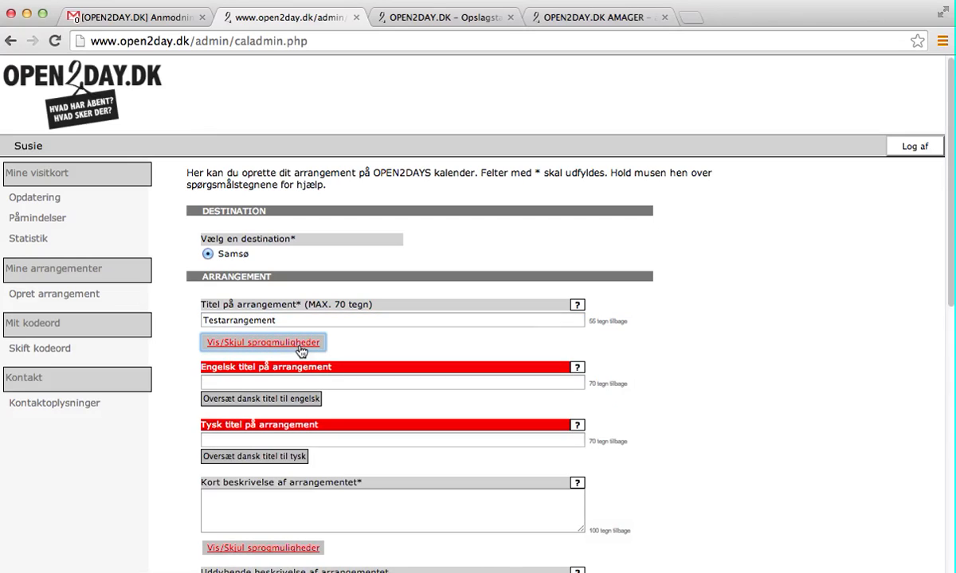
click(291, 402)
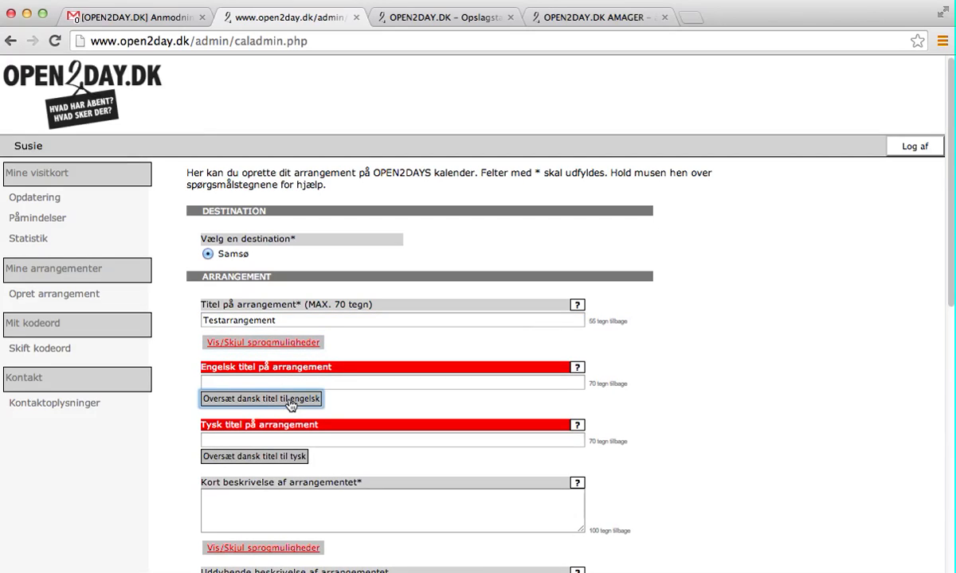
click(276, 458)
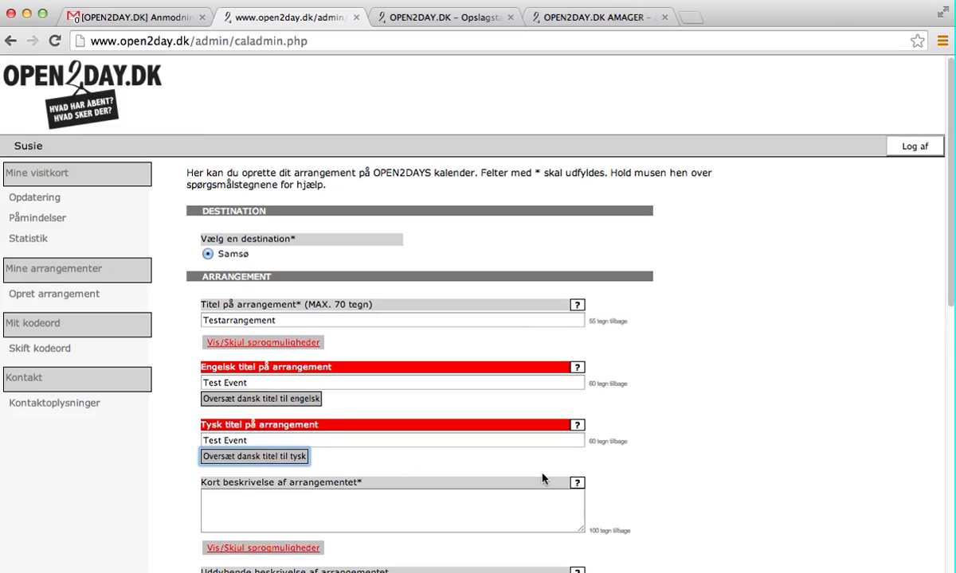
Enter the short description 'Dette er et testarrangement' and auto-translate it into English and German
scroll(658, 448, down, 5)
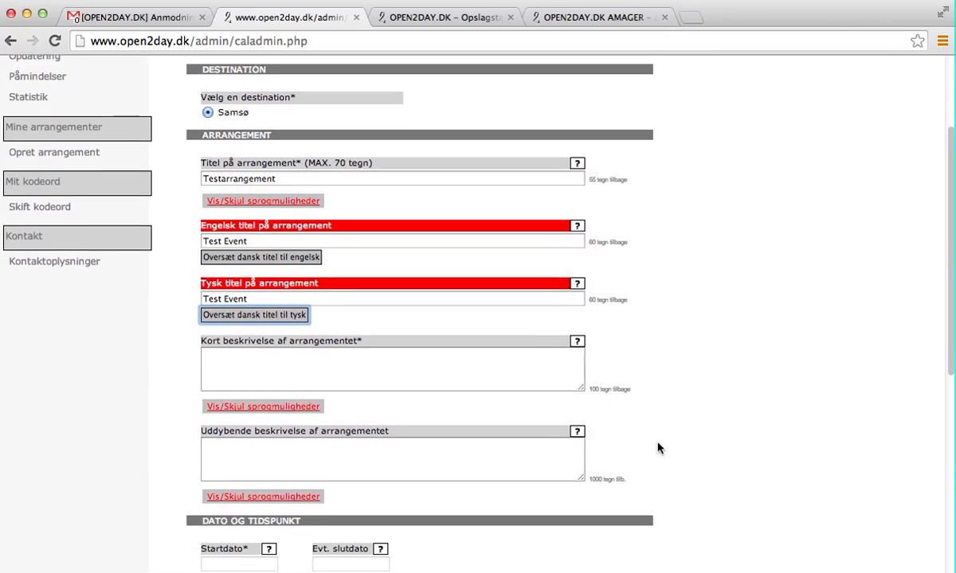
click(377, 358)
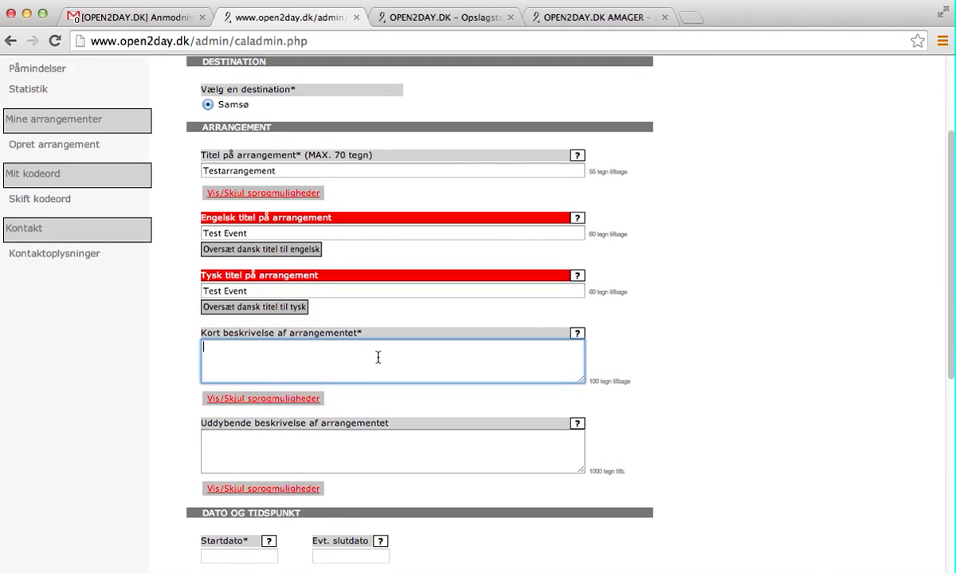
text(Dette er et test)
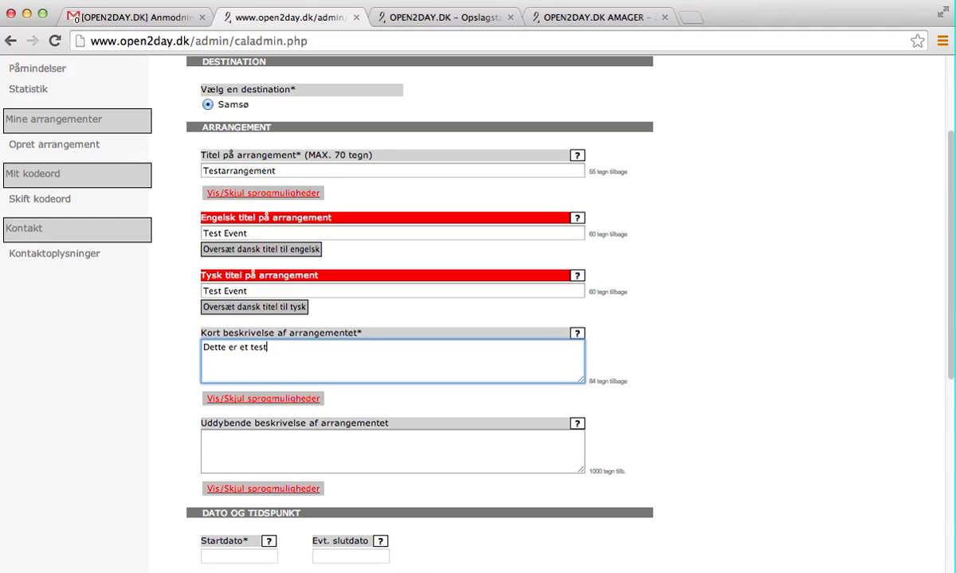
text(arrangement)
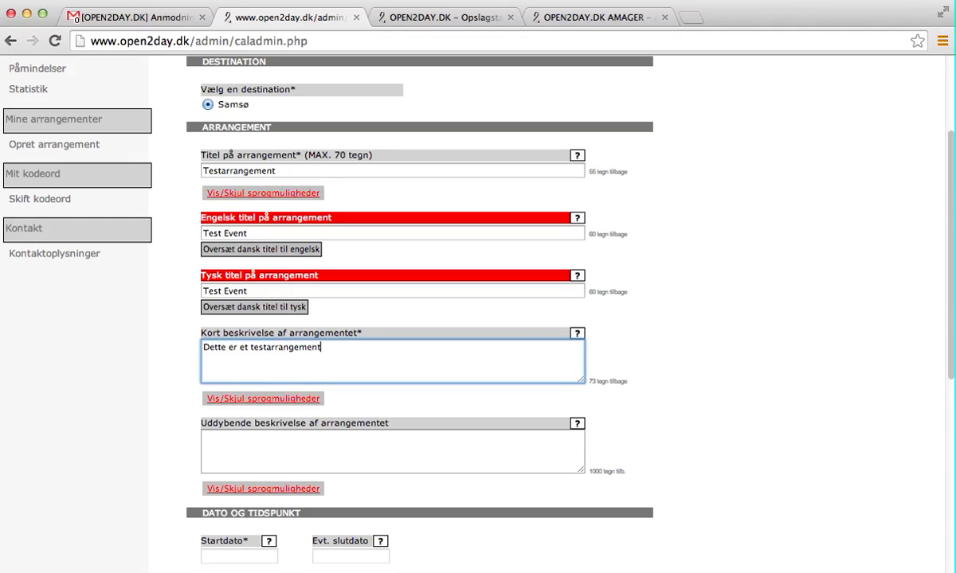
click(267, 400)
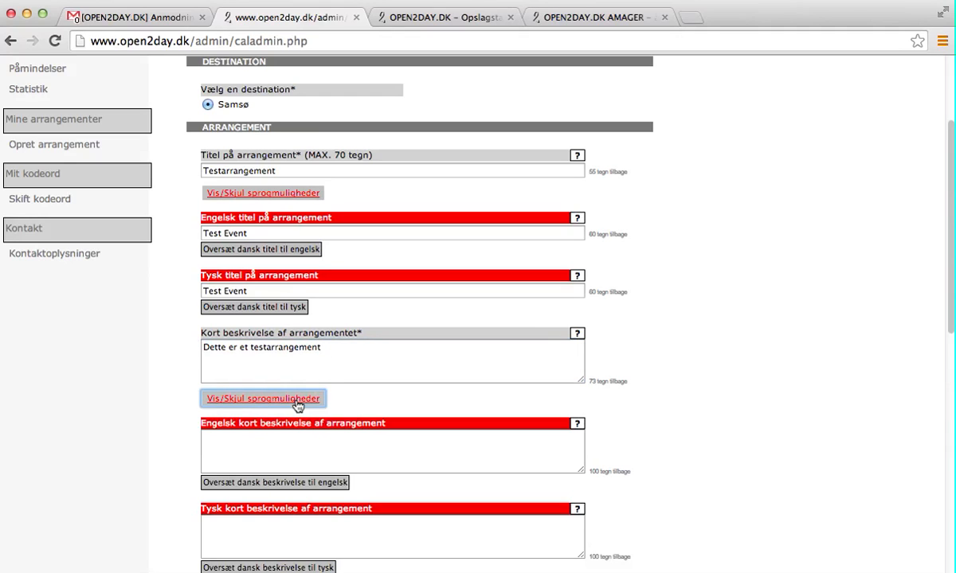
click(266, 484)
scroll(164, 432, up, 1)
scroll(176, 462, down, 3)
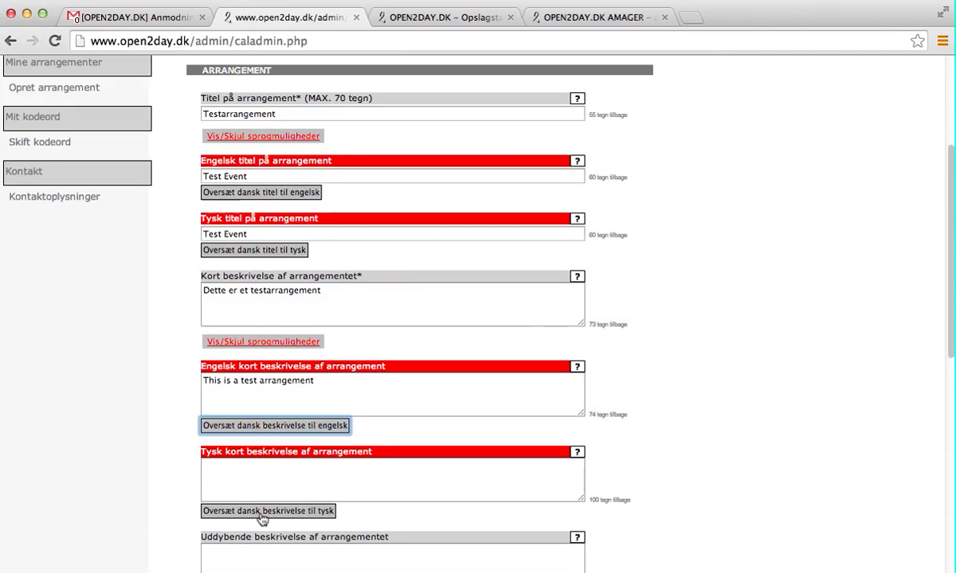
click(263, 512)
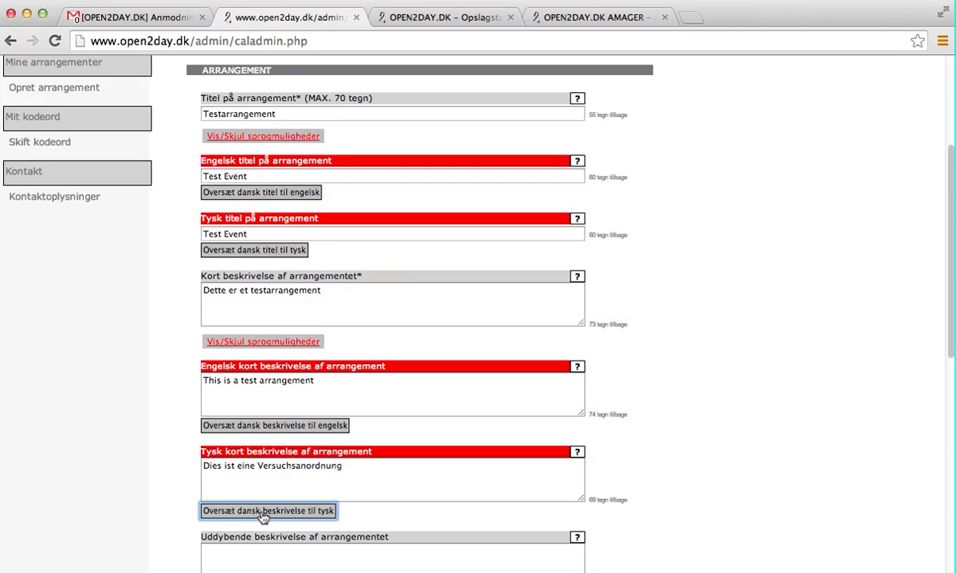
scroll(263, 514, down, 8)
scroll(247, 414, down, 1)
Enter 'Dette er en uddybende beskrivelse' as the detailed description and reveal its English and German fields
click(222, 339)
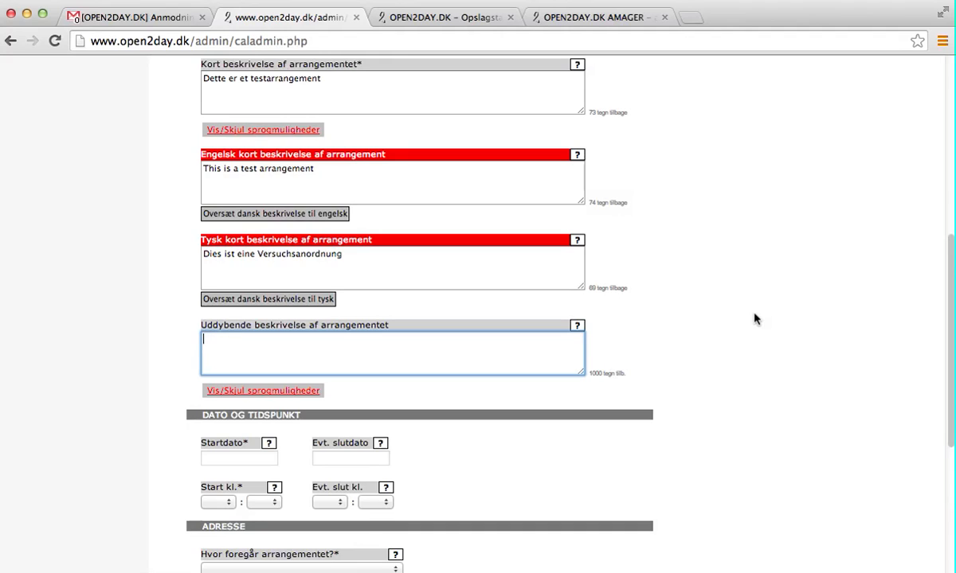
text(Dette er en uddybende)
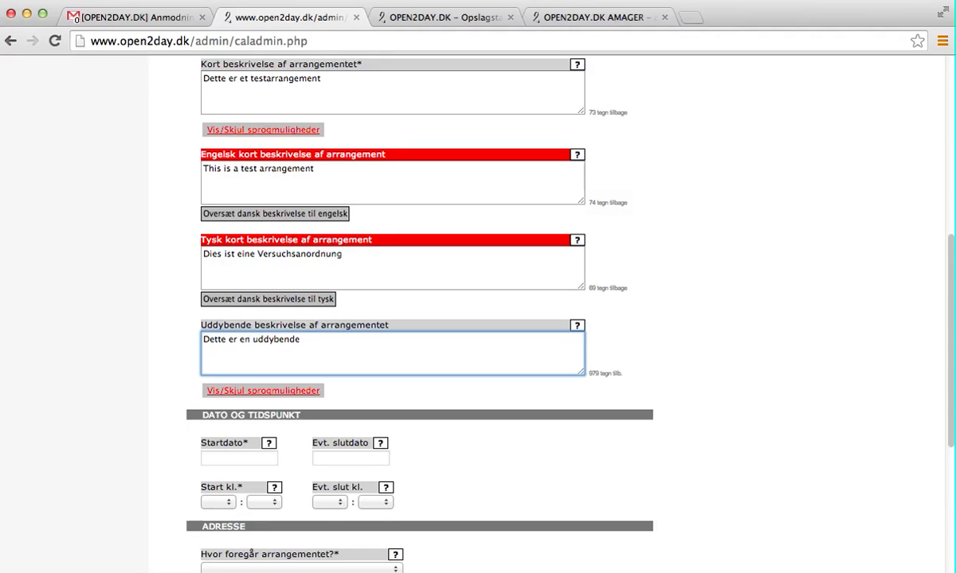
text( beskrivelse)
click(312, 391)
scroll(183, 426, down, 1)
scroll(185, 426, down, 3)
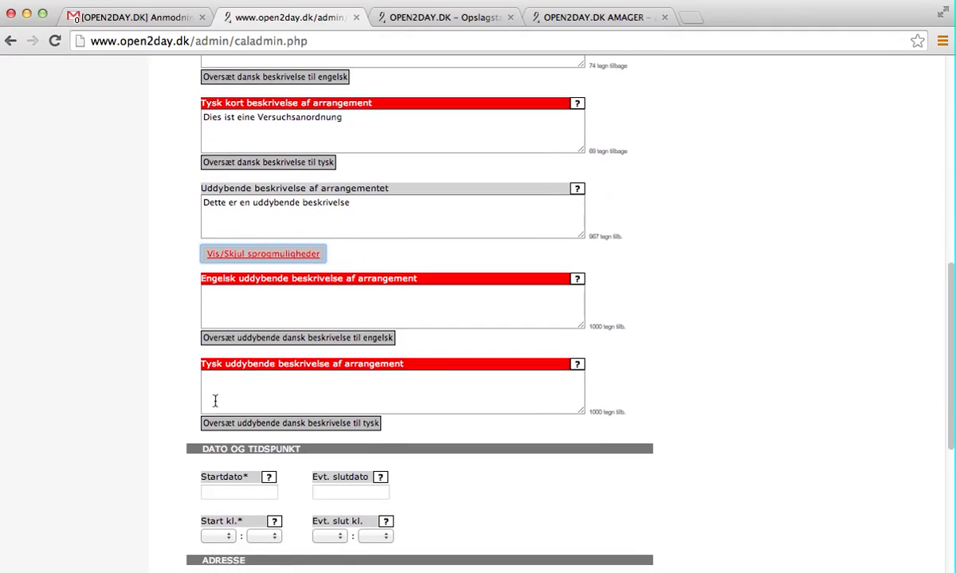
scroll(269, 358, down, 1)
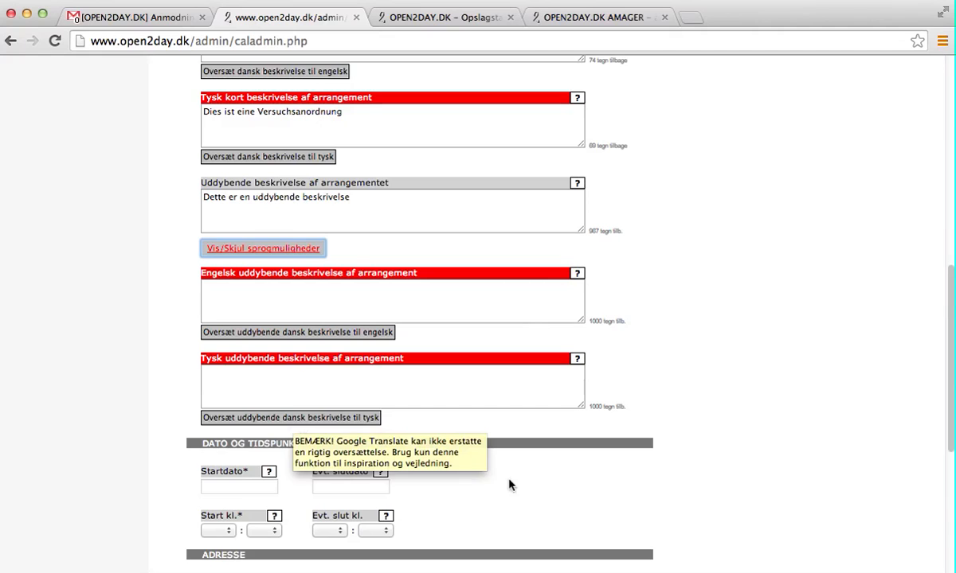
scroll(550, 486, down, 3)
scroll(554, 474, down, 6)
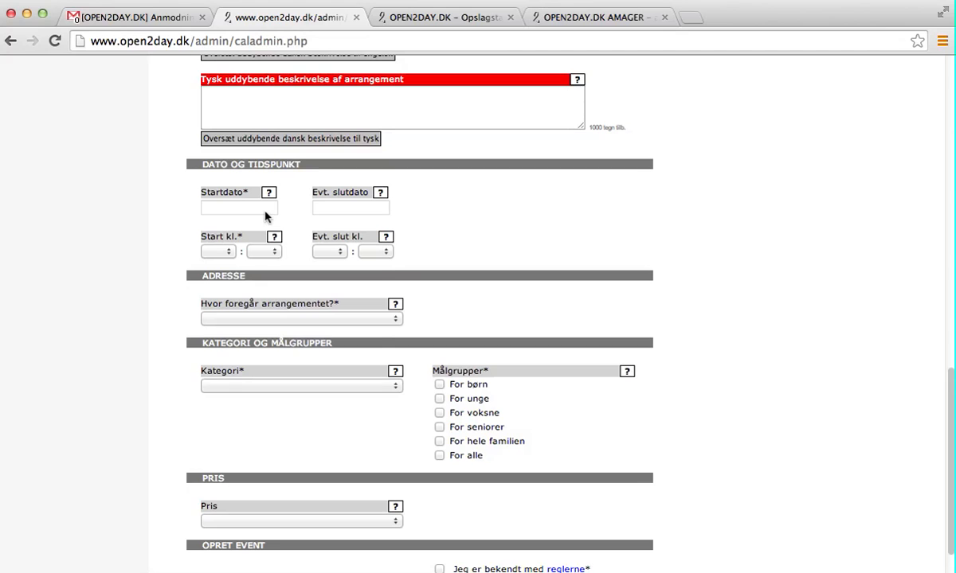
Set the event start to 18-06-2014 at 14:00
click(263, 211)
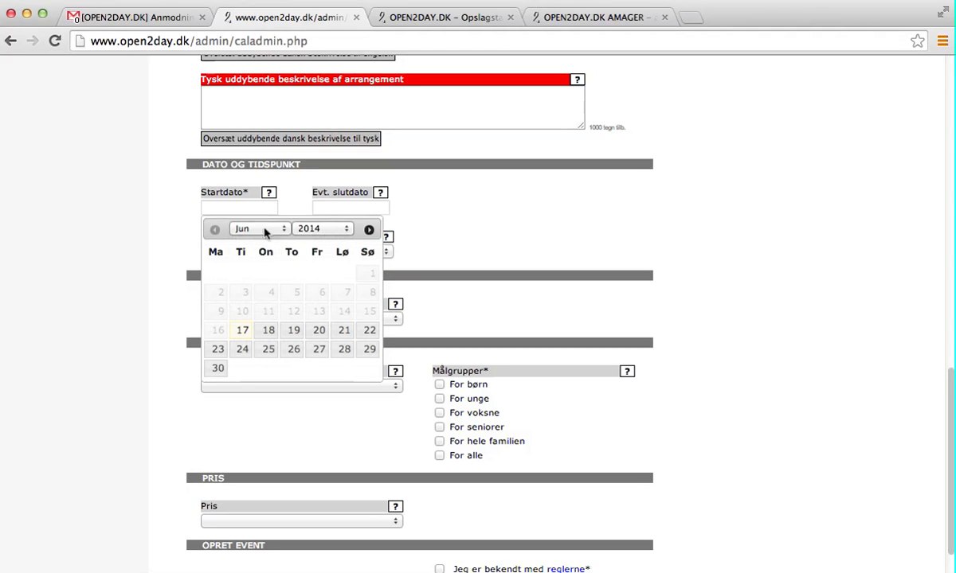
click(269, 332)
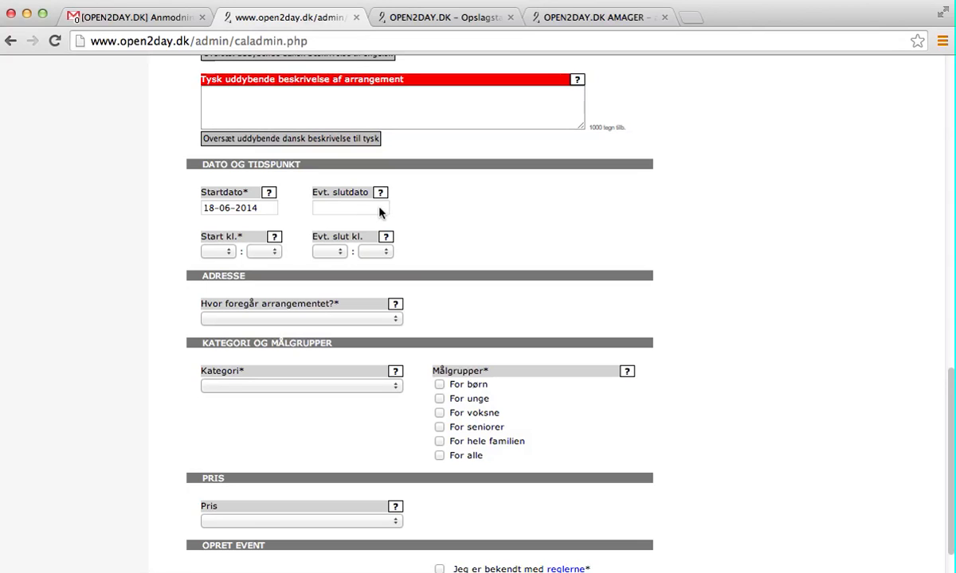
mouse_move(383, 194)
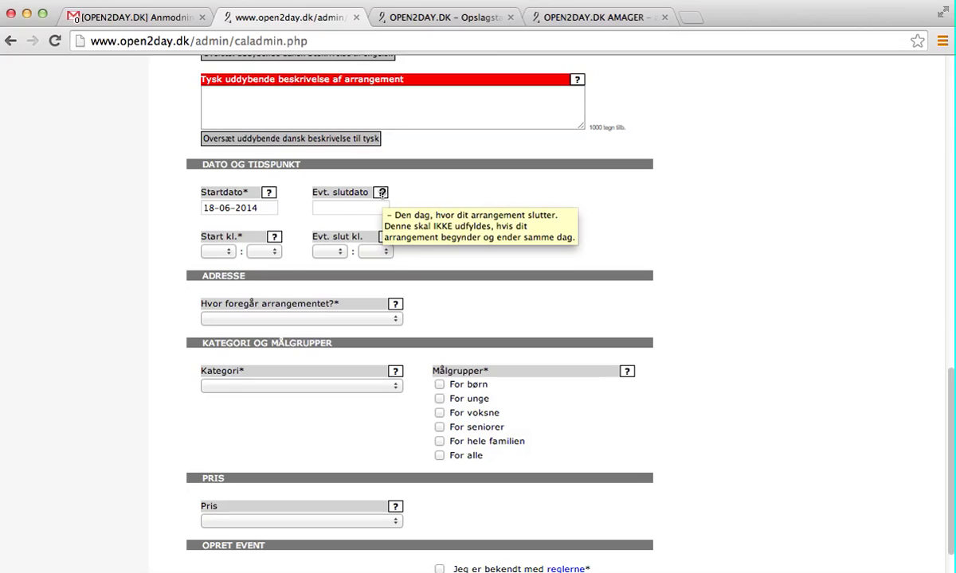
click(227, 254)
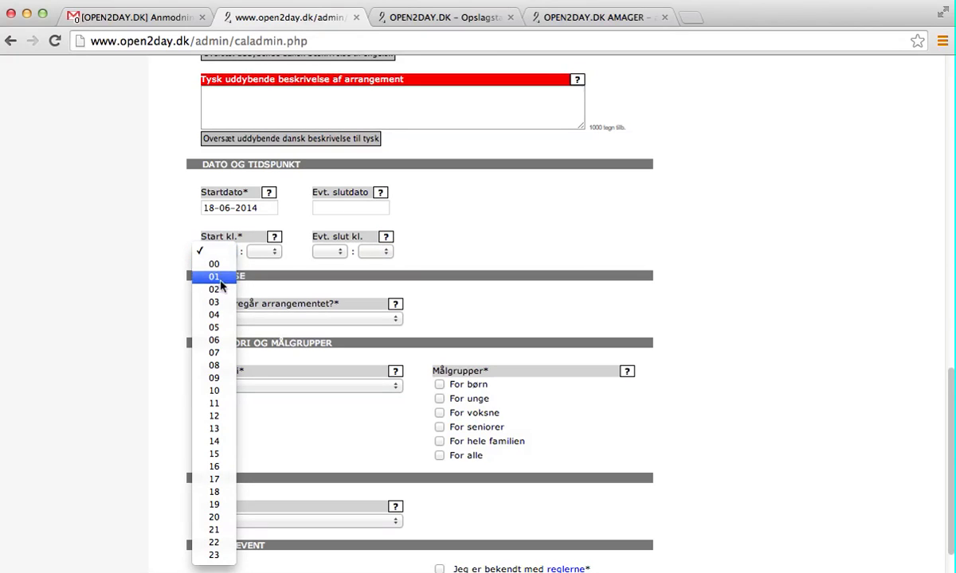
click(214, 442)
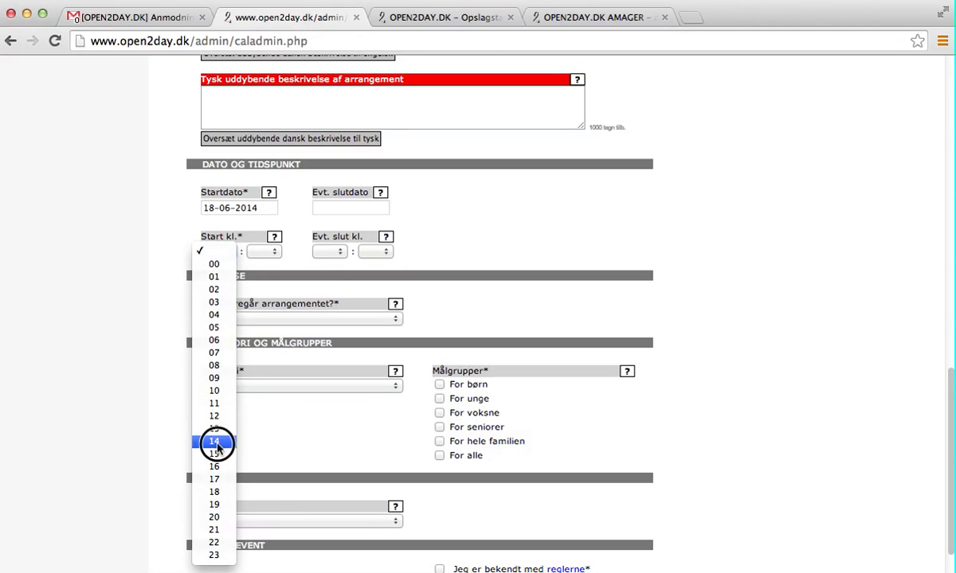
click(268, 252)
click(271, 265)
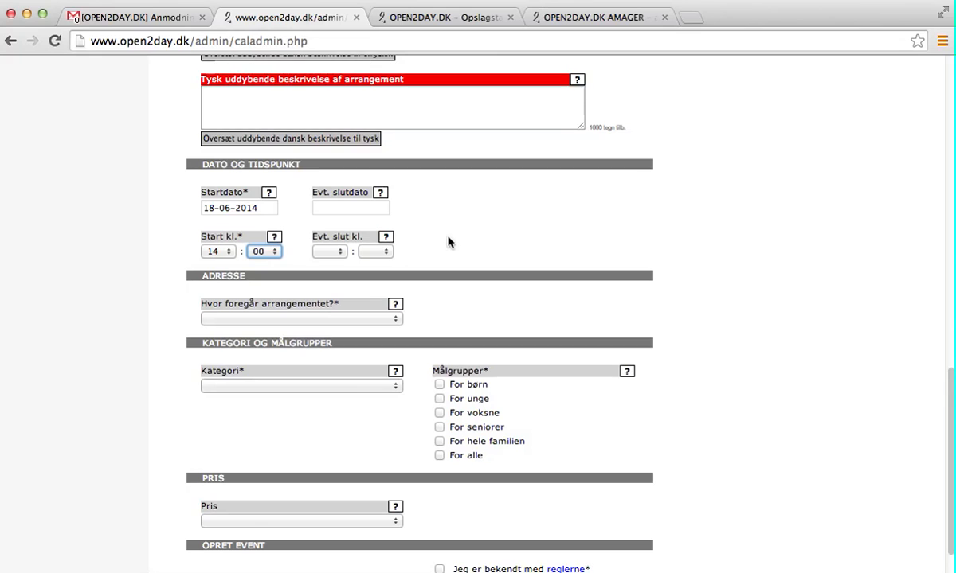
Set the end date to 19-06-2014 and answer Nej to 'Hver dag?'
click(328, 207)
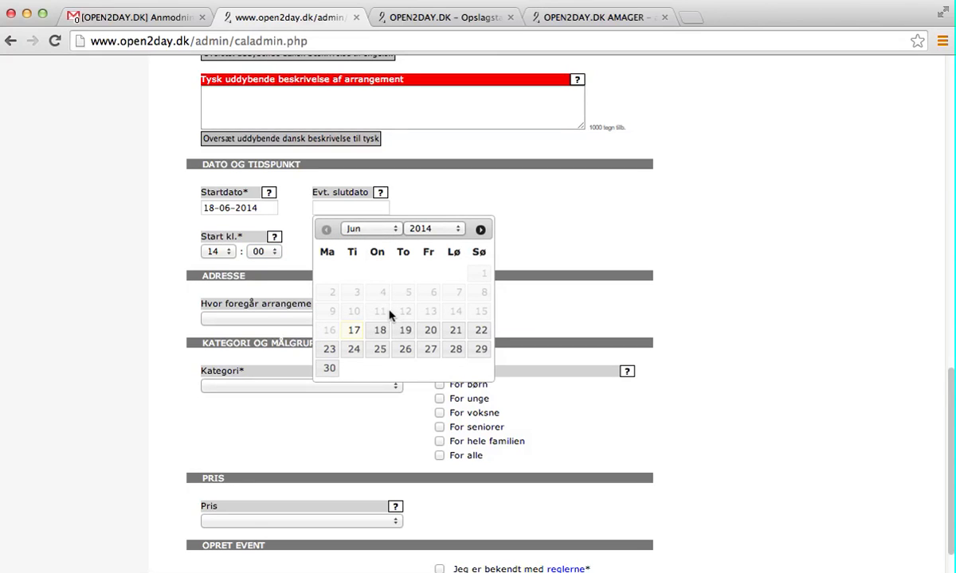
click(406, 331)
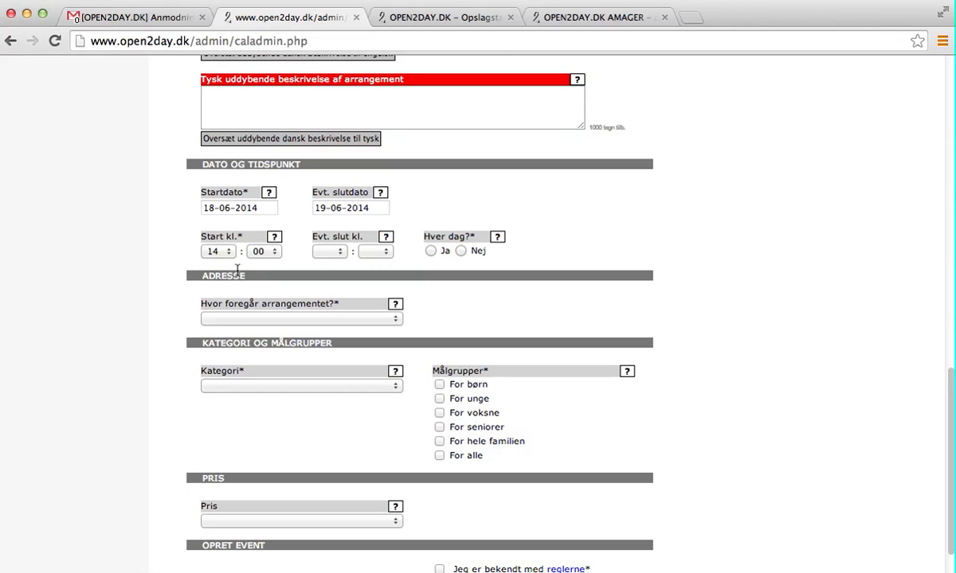
click(430, 251)
click(460, 252)
Use the address from the 'OPEN2DAY.DK Test' business card as the event venue
scroll(558, 340, down, 1)
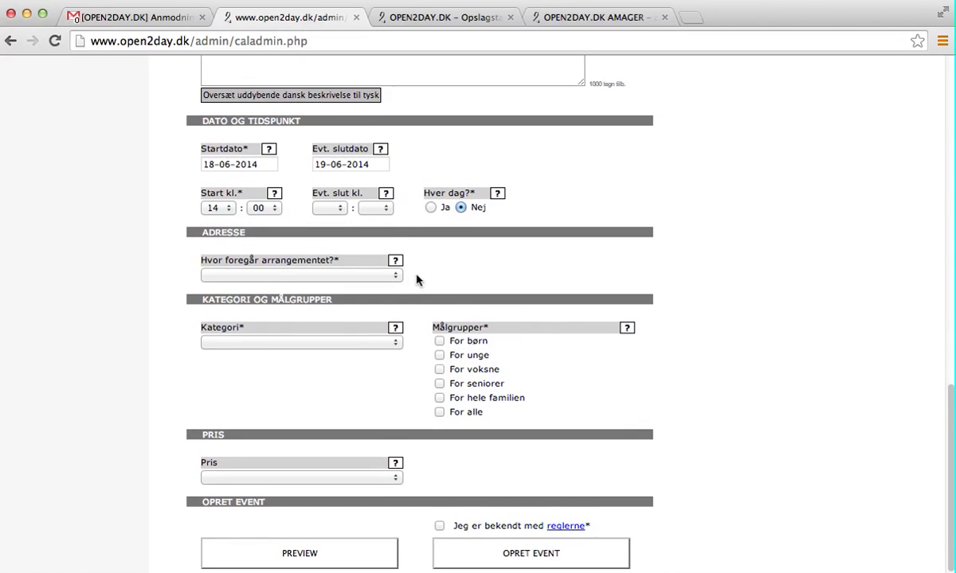
click(397, 275)
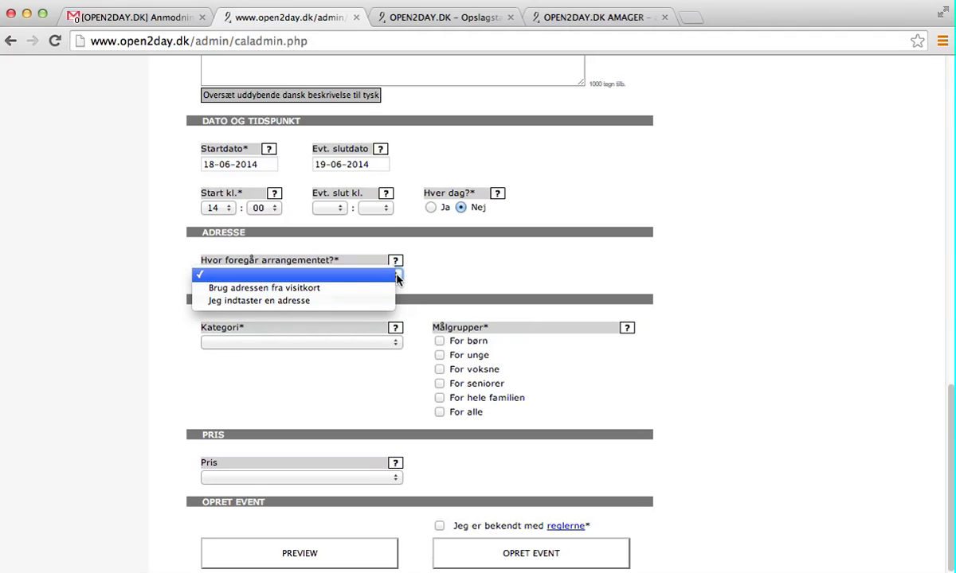
click(355, 290)
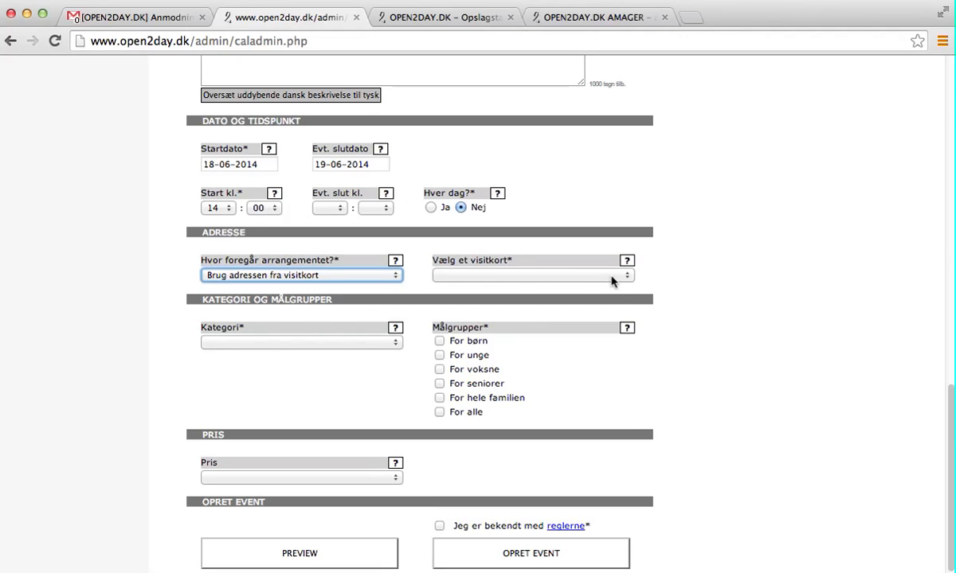
click(617, 276)
click(568, 290)
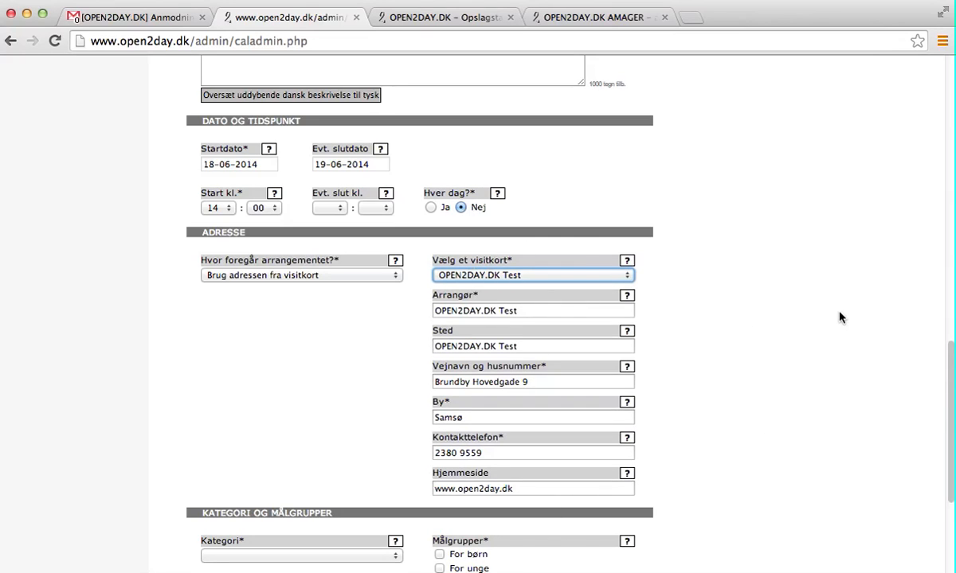
click(394, 276)
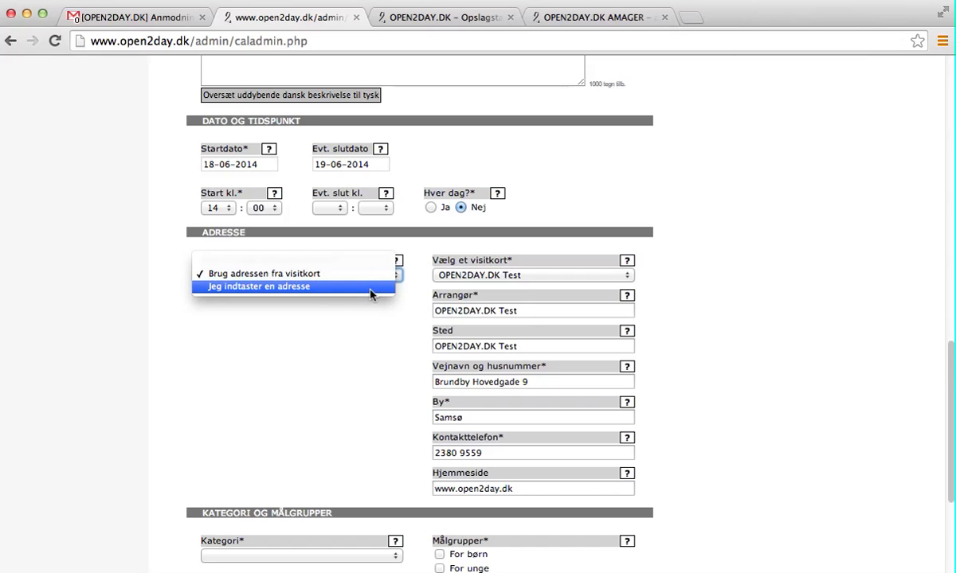
click(364, 352)
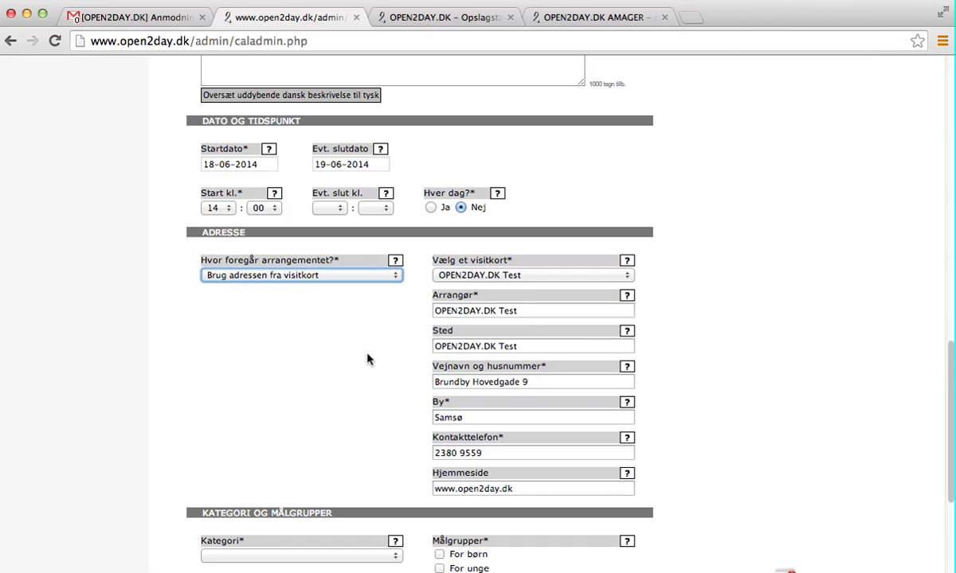
scroll(671, 363, down, 5)
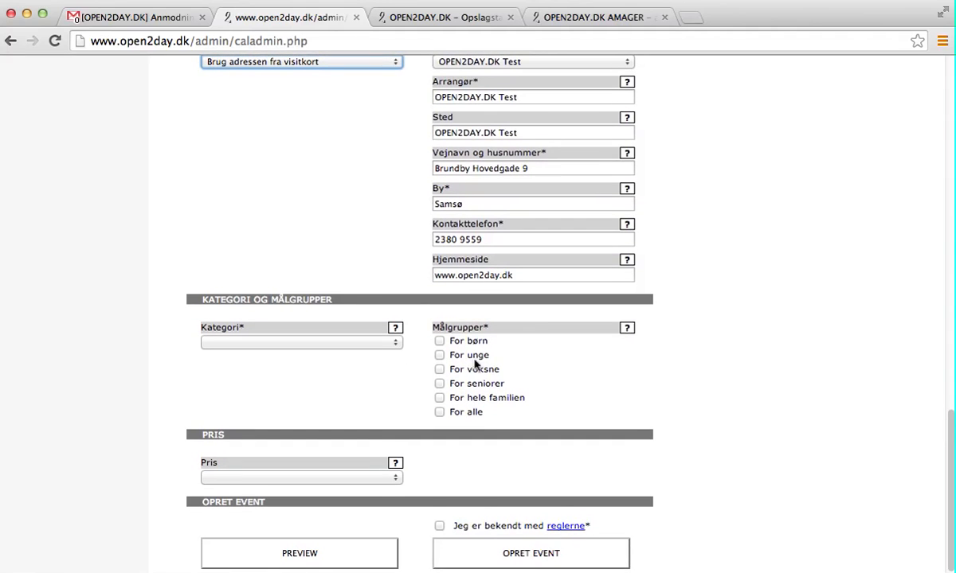
Set the category to Andet and leave 'For alle' as the only target audience
click(398, 340)
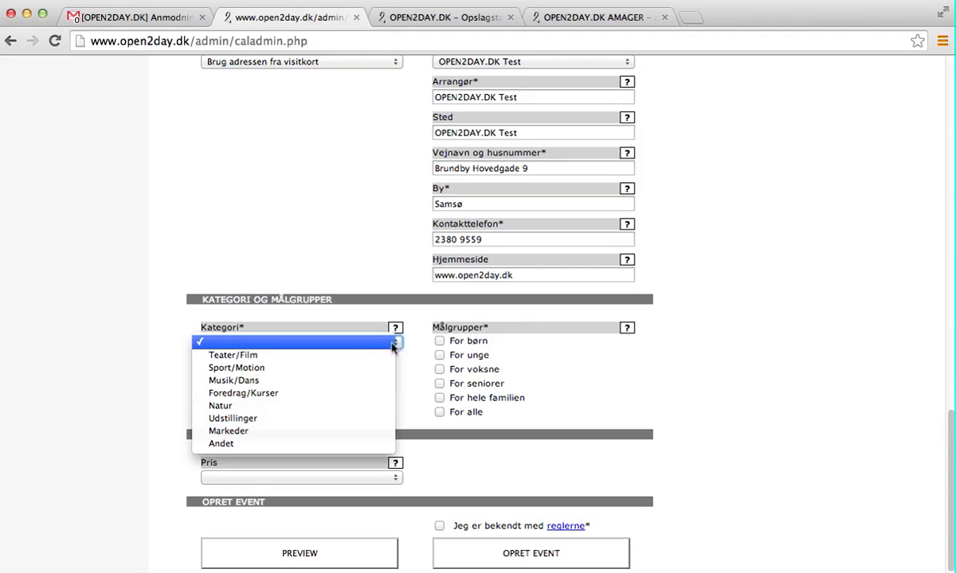
click(278, 445)
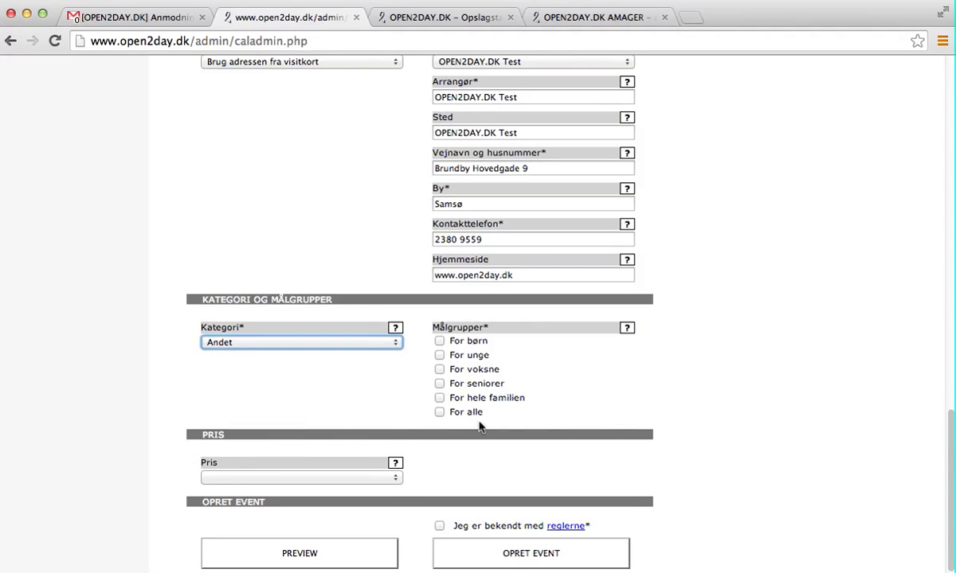
click(439, 413)
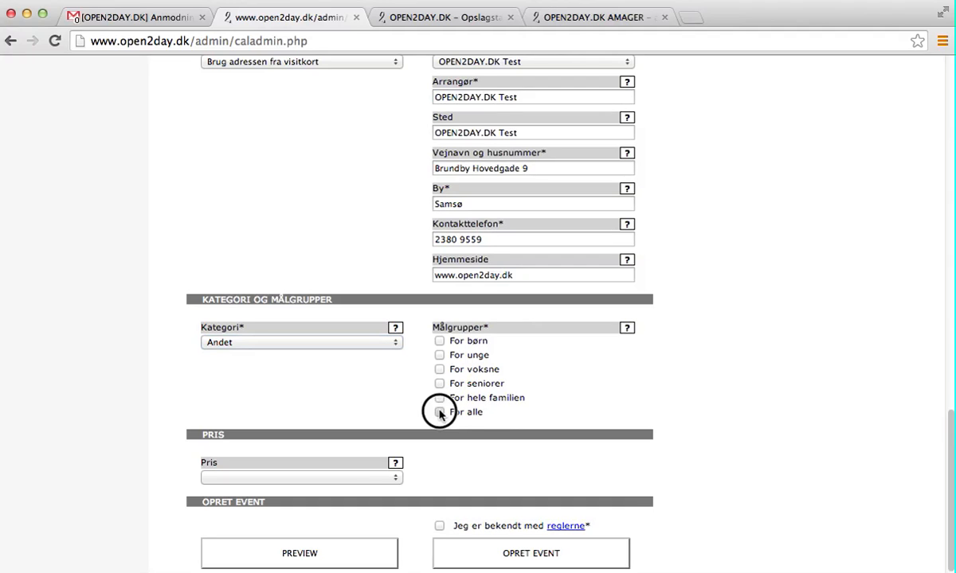
click(438, 412)
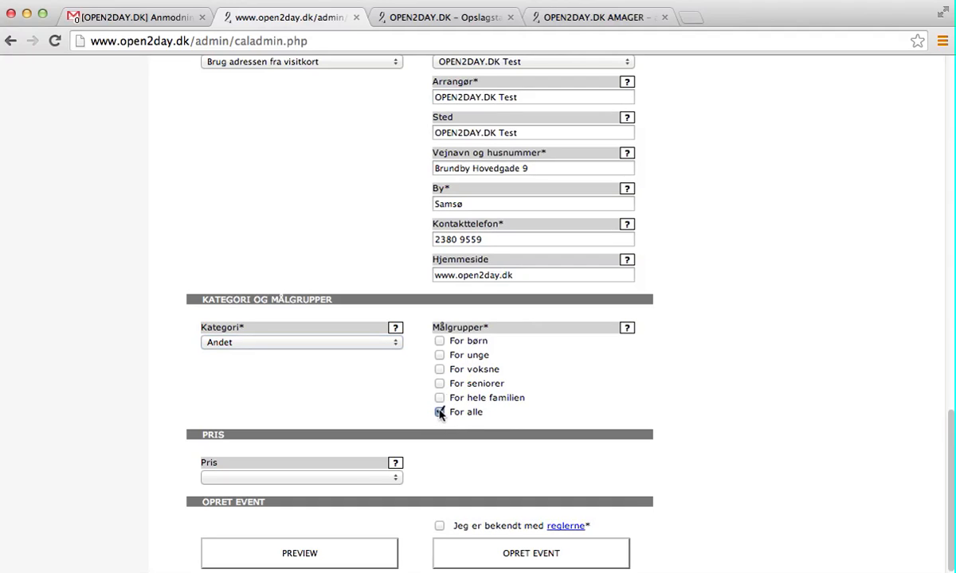
click(439, 341)
click(440, 355)
click(440, 356)
click(440, 342)
click(441, 411)
scroll(720, 426, down, 2)
Try 'Samme pris' for the price with a value of 50
click(396, 479)
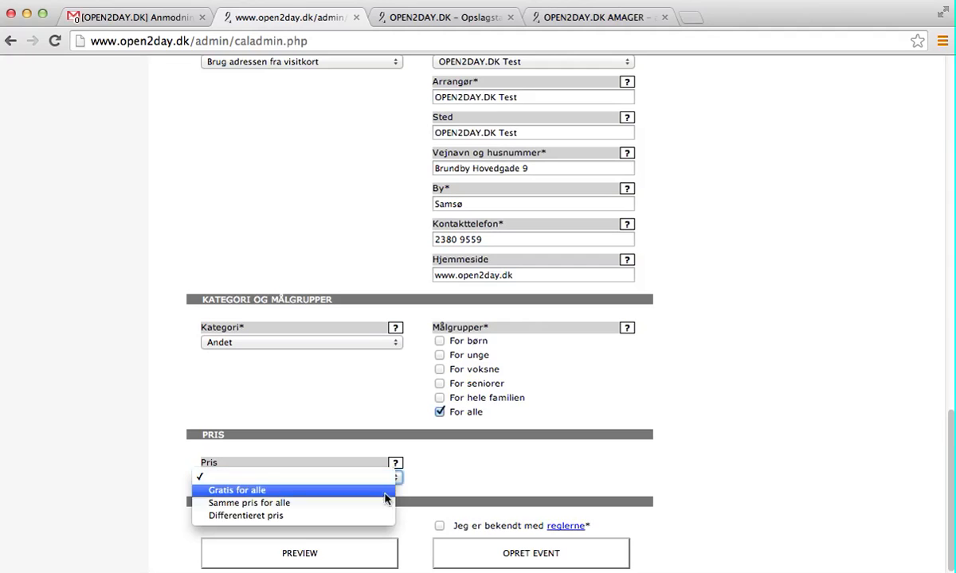
click(372, 504)
click(463, 478)
text(50)
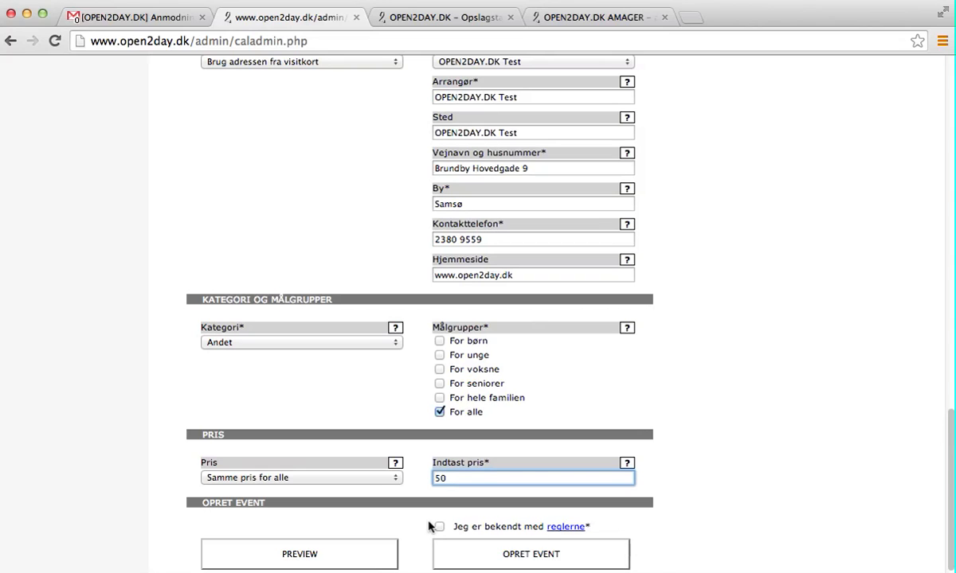
Try 'Differentieret pris' with children 0, adults 50 and pensioners 0
click(370, 477)
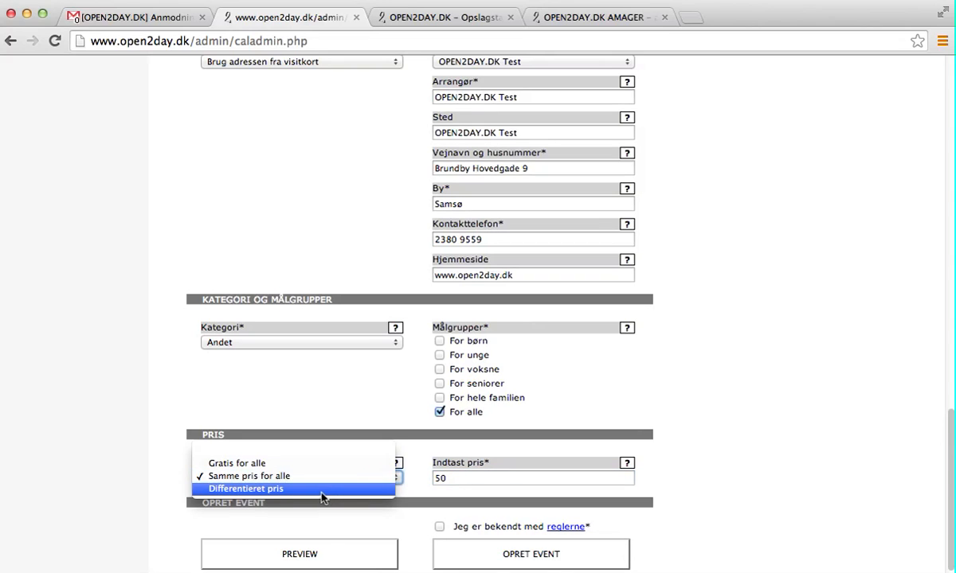
click(283, 489)
click(460, 478)
text(0)
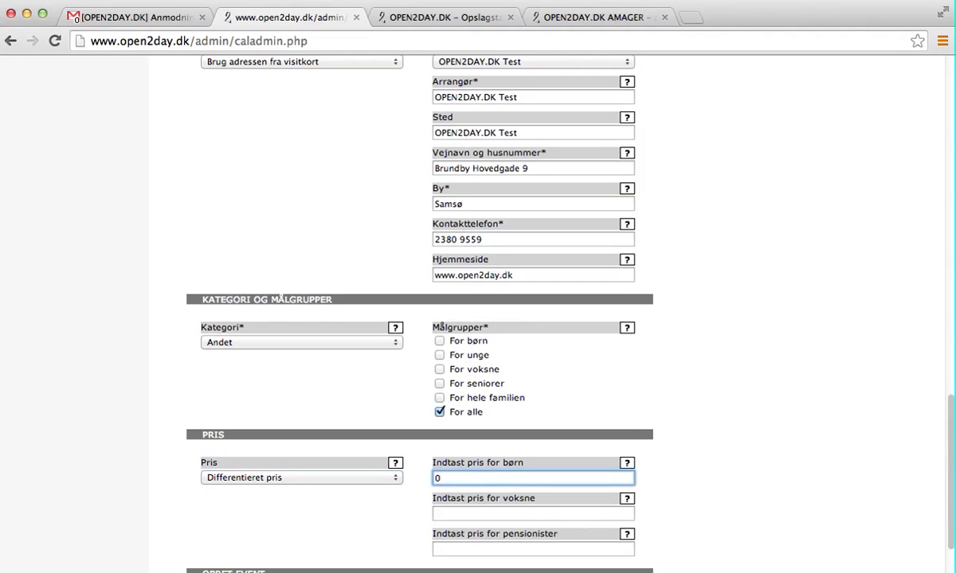
click(534, 519)
text(50)
click(519, 549)
text(0)
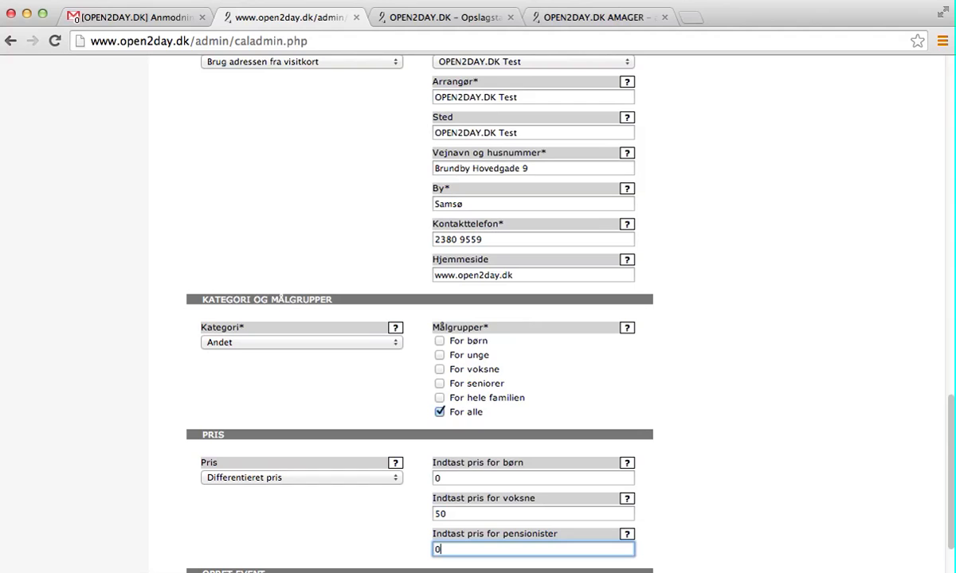
Set the Pris dropdown to 'Gratis for alle'
click(392, 482)
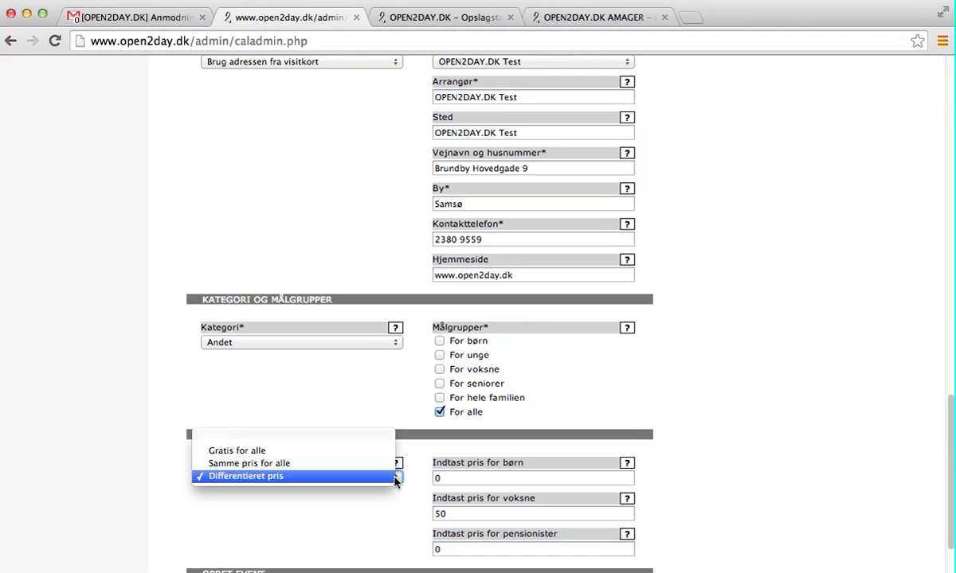
key(Escape)
key(Up)
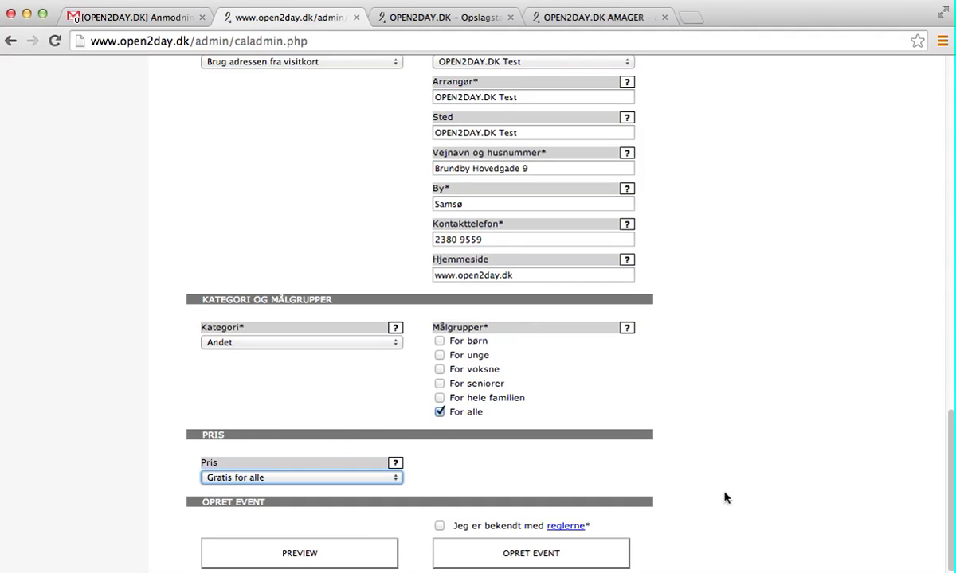
scroll(724, 497, down, 1)
scroll(725, 498, up, 1)
click(310, 554)
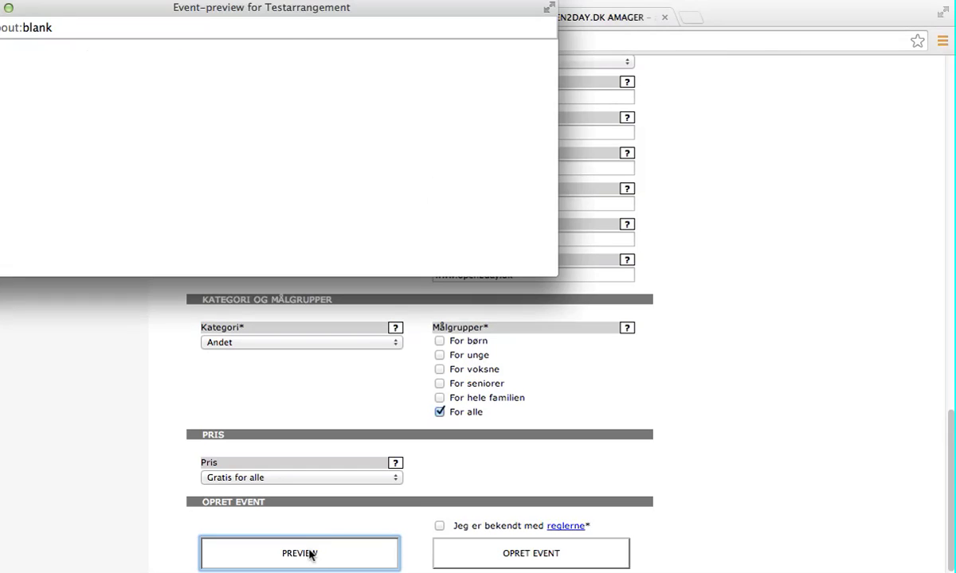
drag(387, 12, 598, 176)
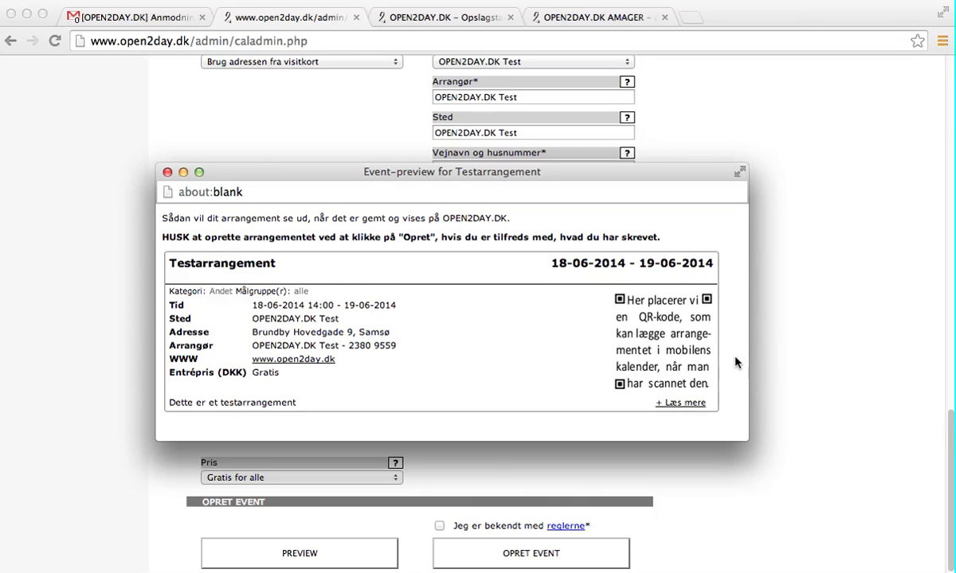
drag(614, 174, 641, 130)
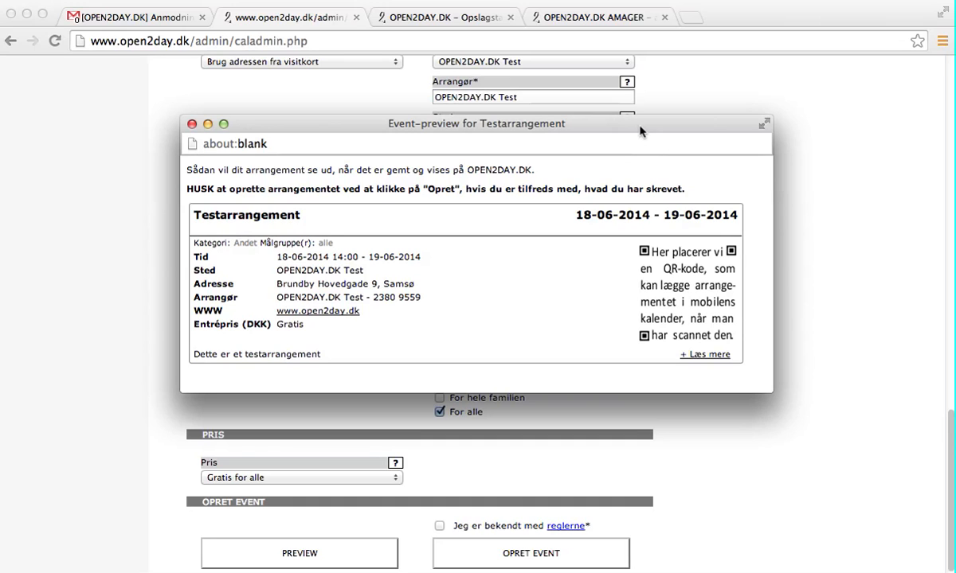
drag(413, 124, 473, 140)
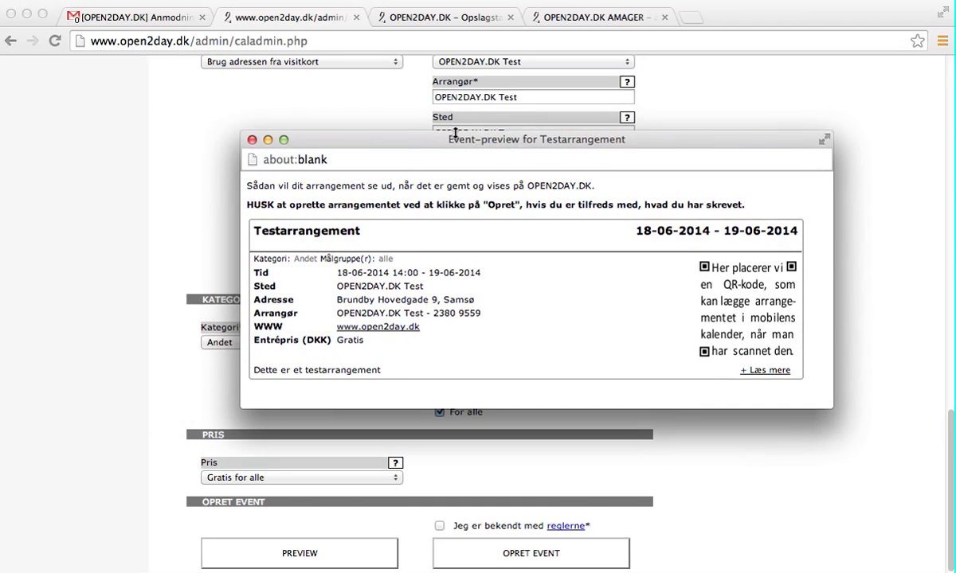
click(252, 140)
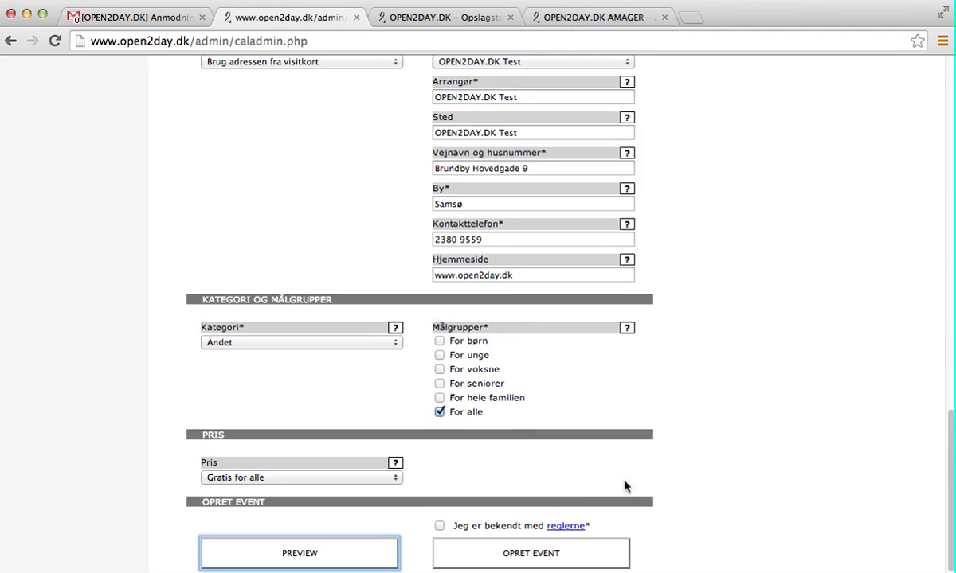
Review the event rules, tick 'Jeg er bekendt med reglerne' and create the event
click(566, 527)
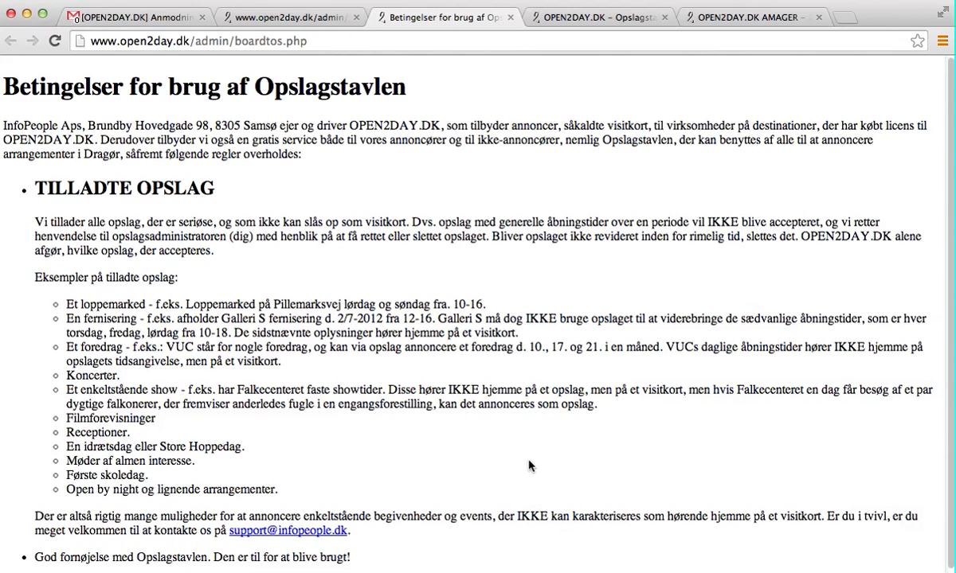
scroll(533, 462, down, 1)
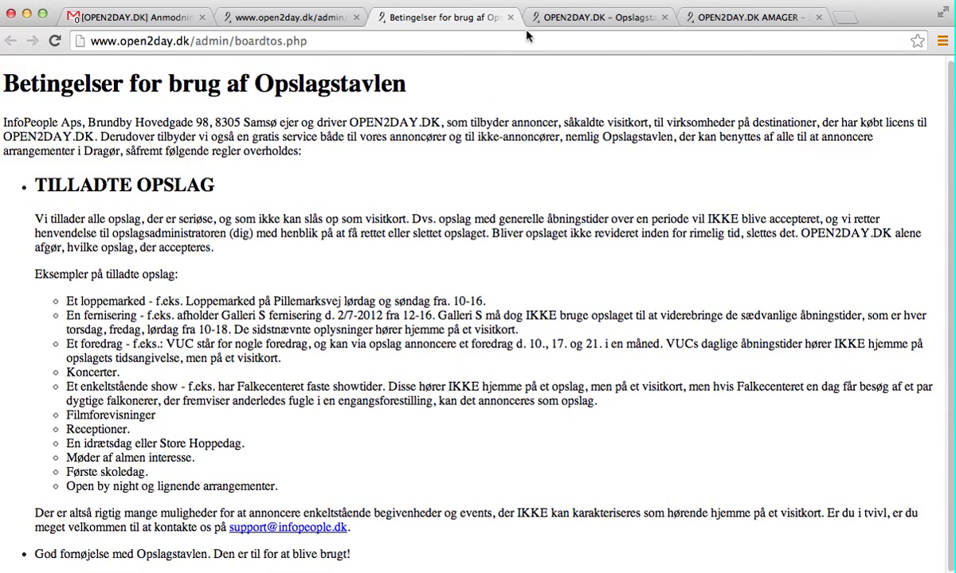
click(512, 17)
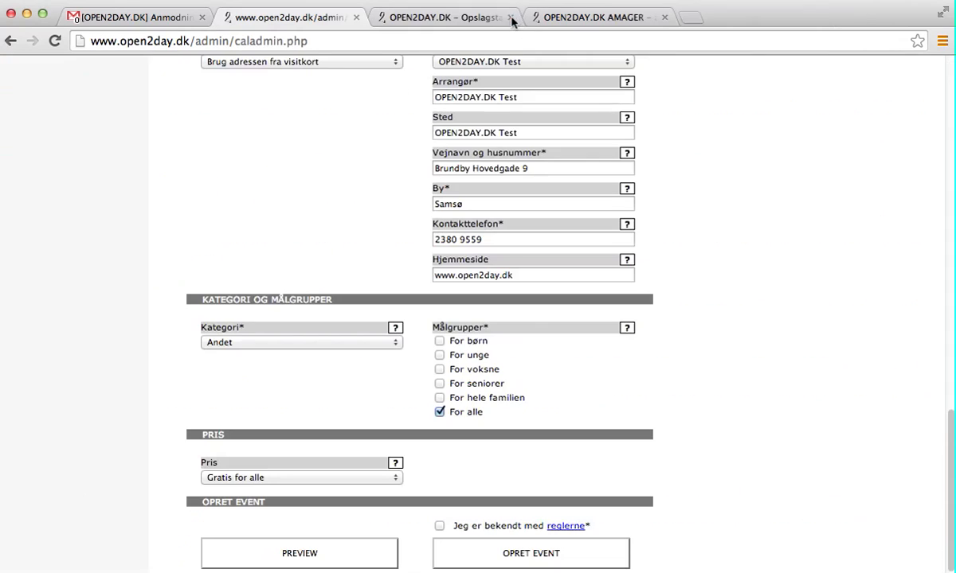
click(439, 526)
click(541, 559)
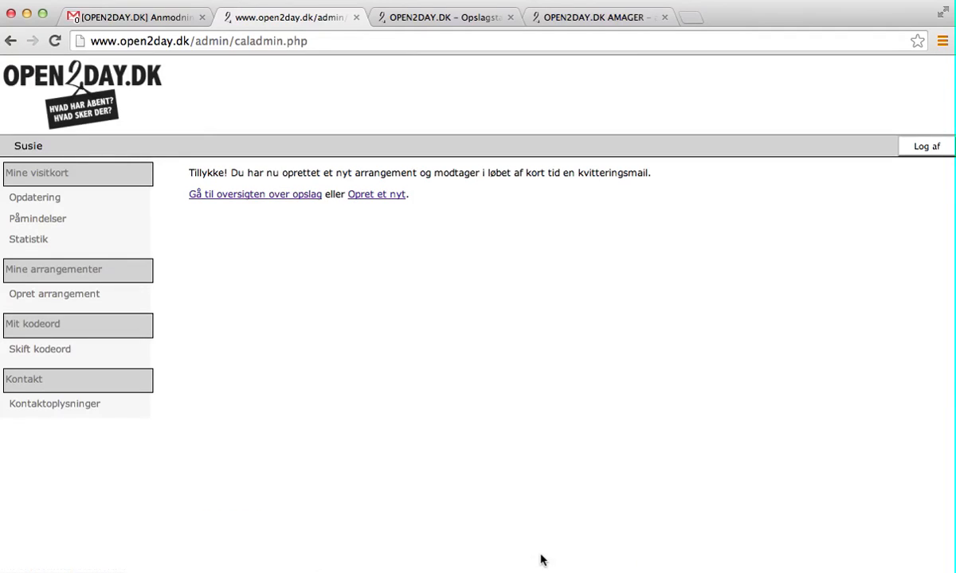